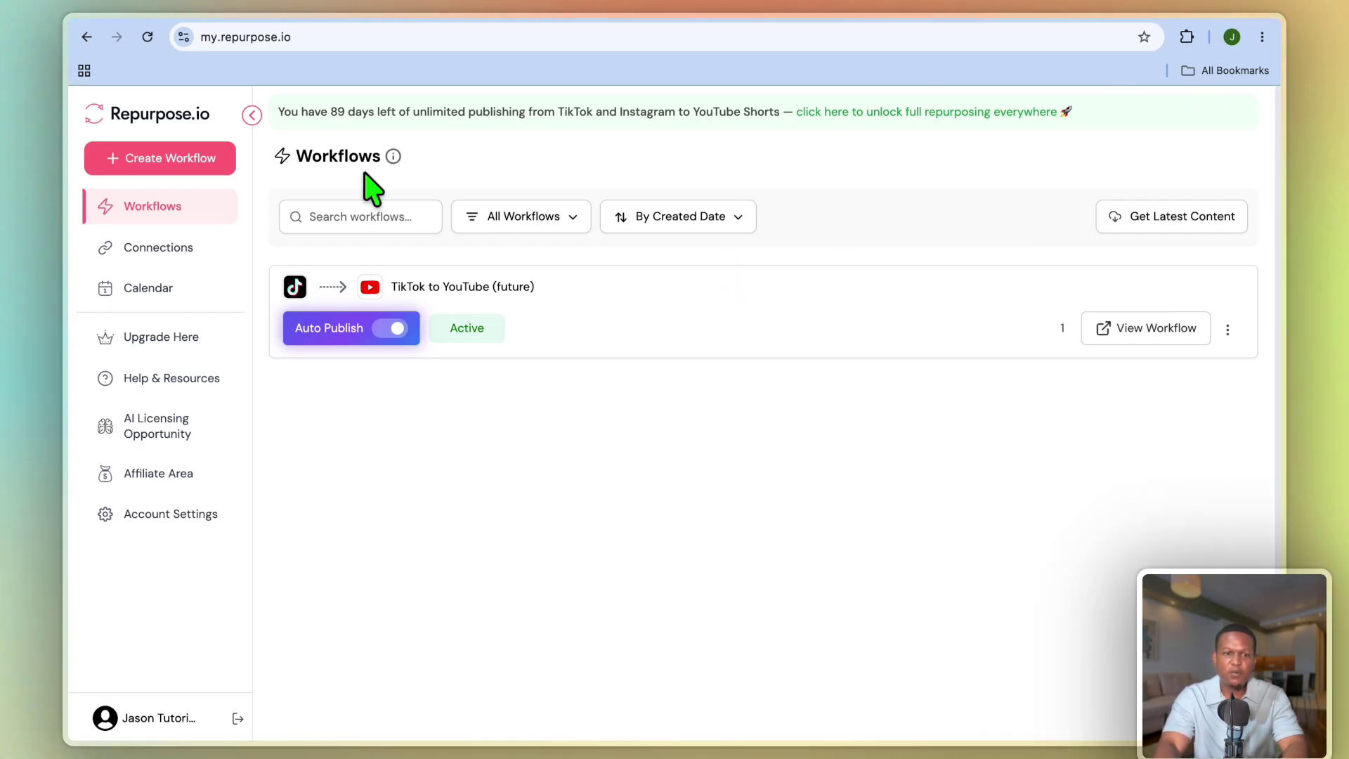
# - Review the connected accounts and the platforms offered for a new connection, trying Instagram as a source without adding it
pyautogui.click(172, 252)
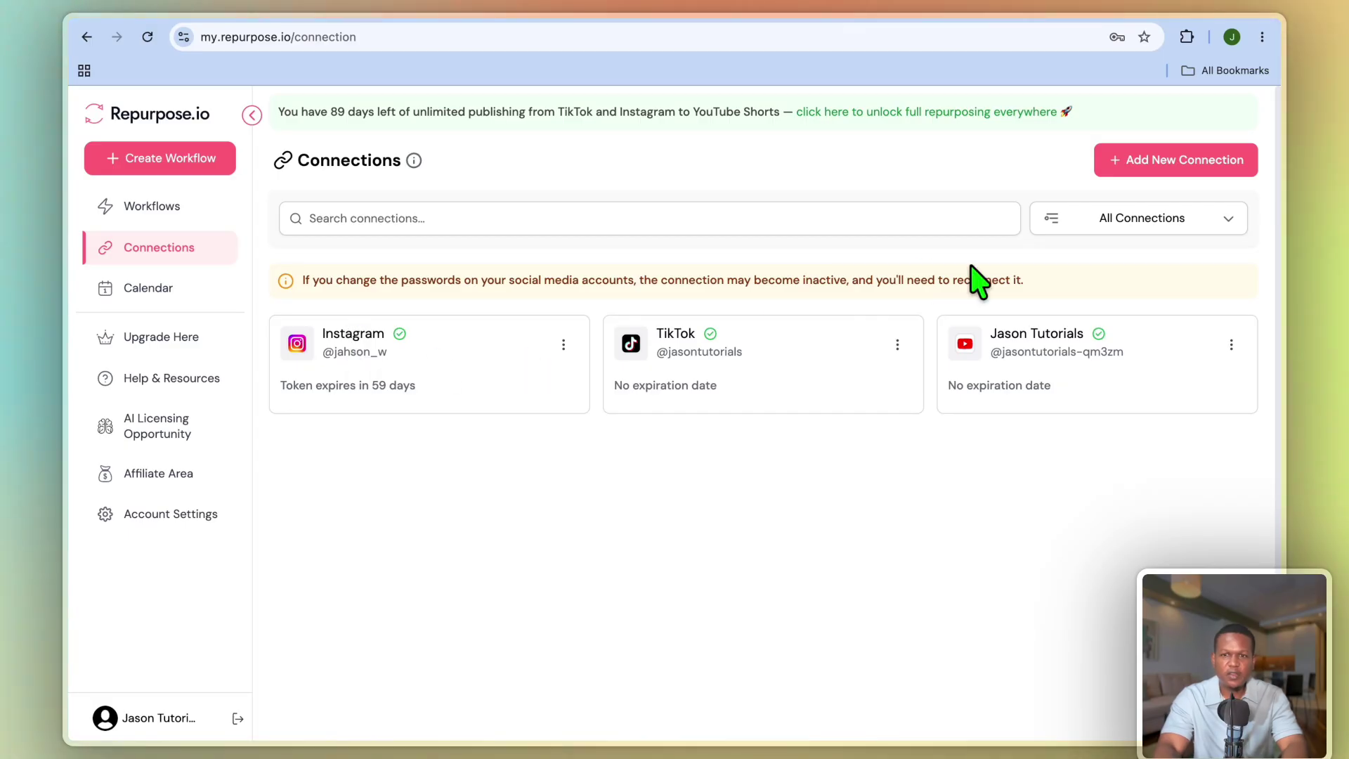
pyautogui.click(1134, 163)
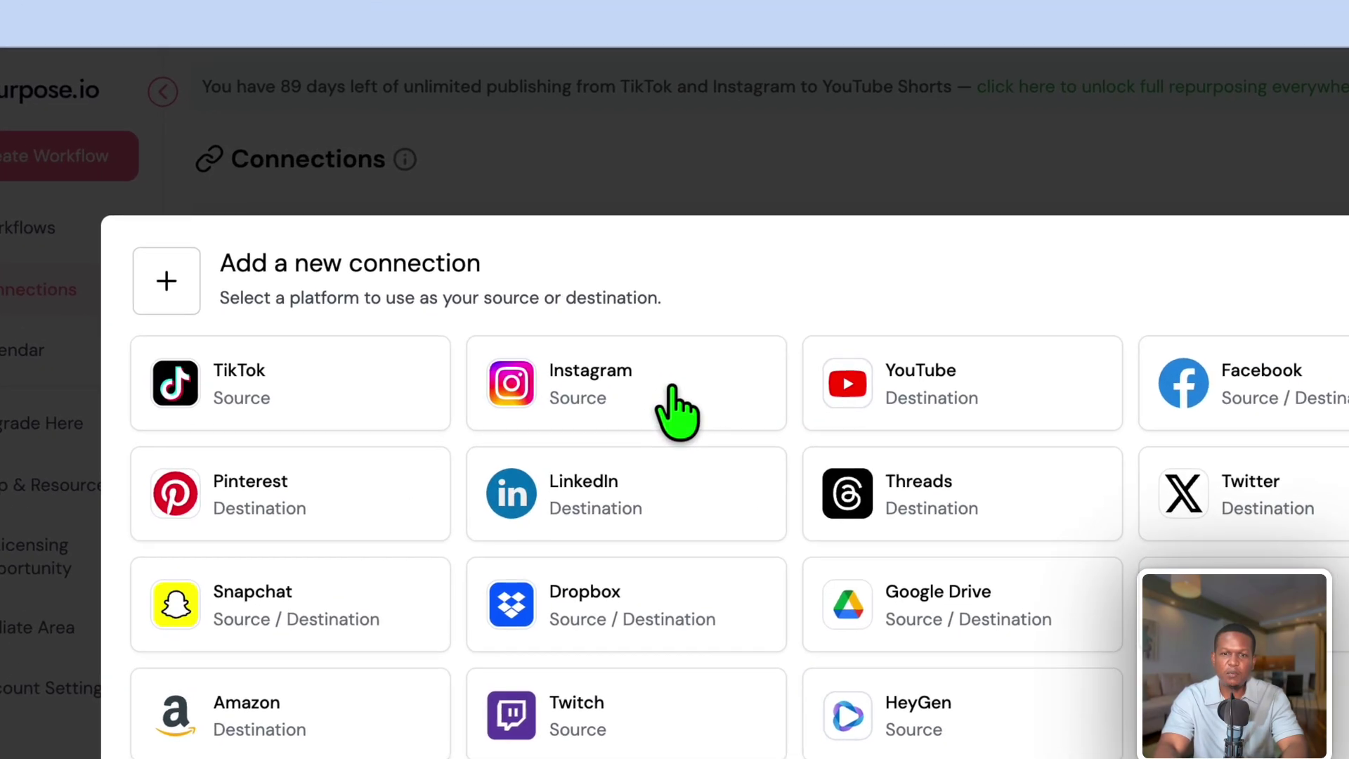
pyautogui.click(657, 411)
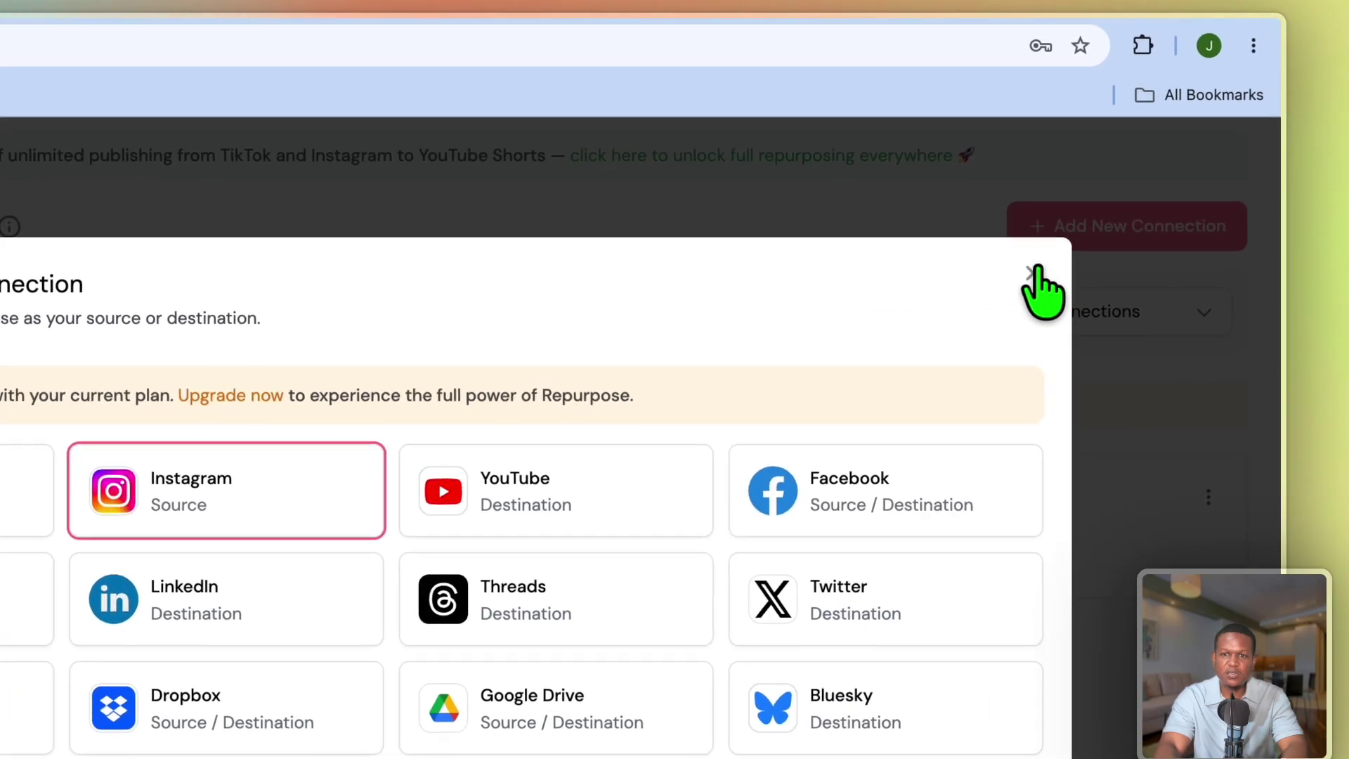
pyautogui.click(1031, 272)
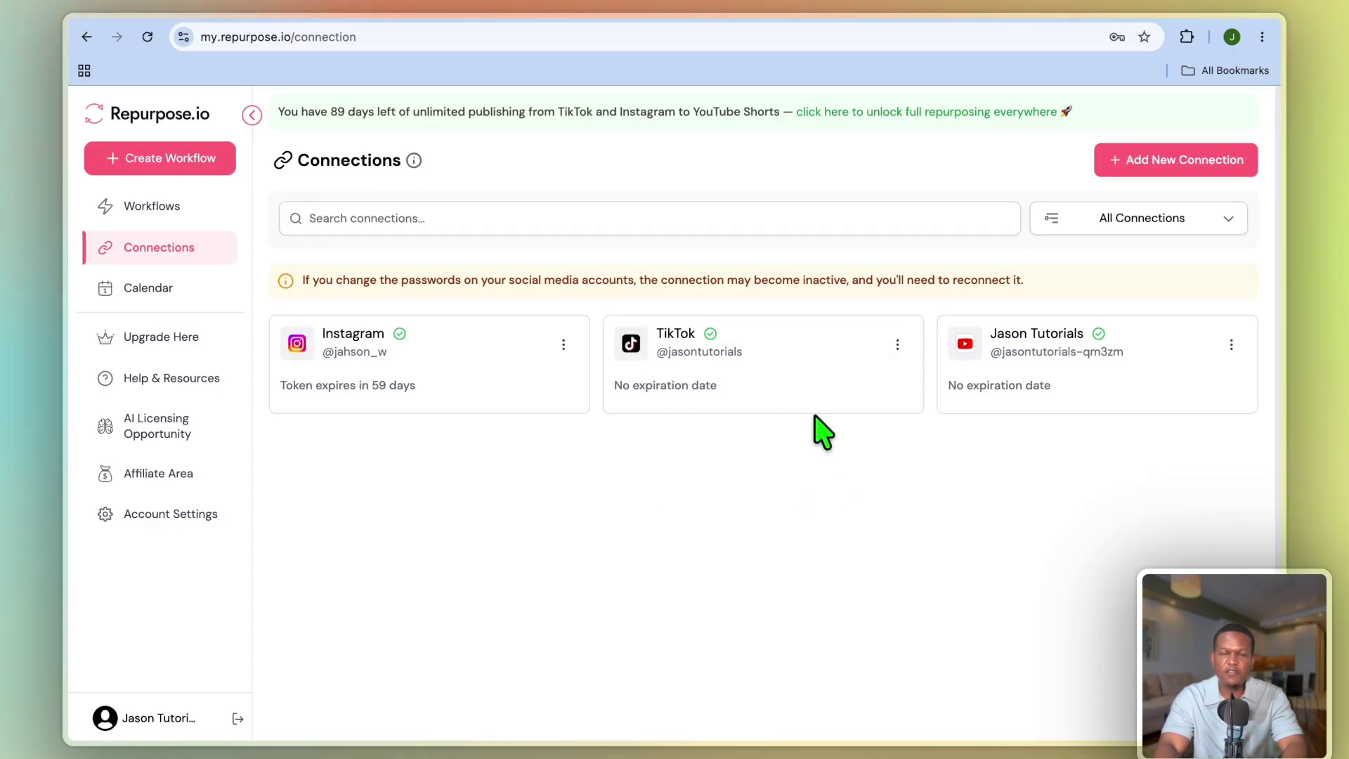
# - Create a new workflow with TikTok as the source and the connected YouTube channel as the destination
pyautogui.click(204, 159)
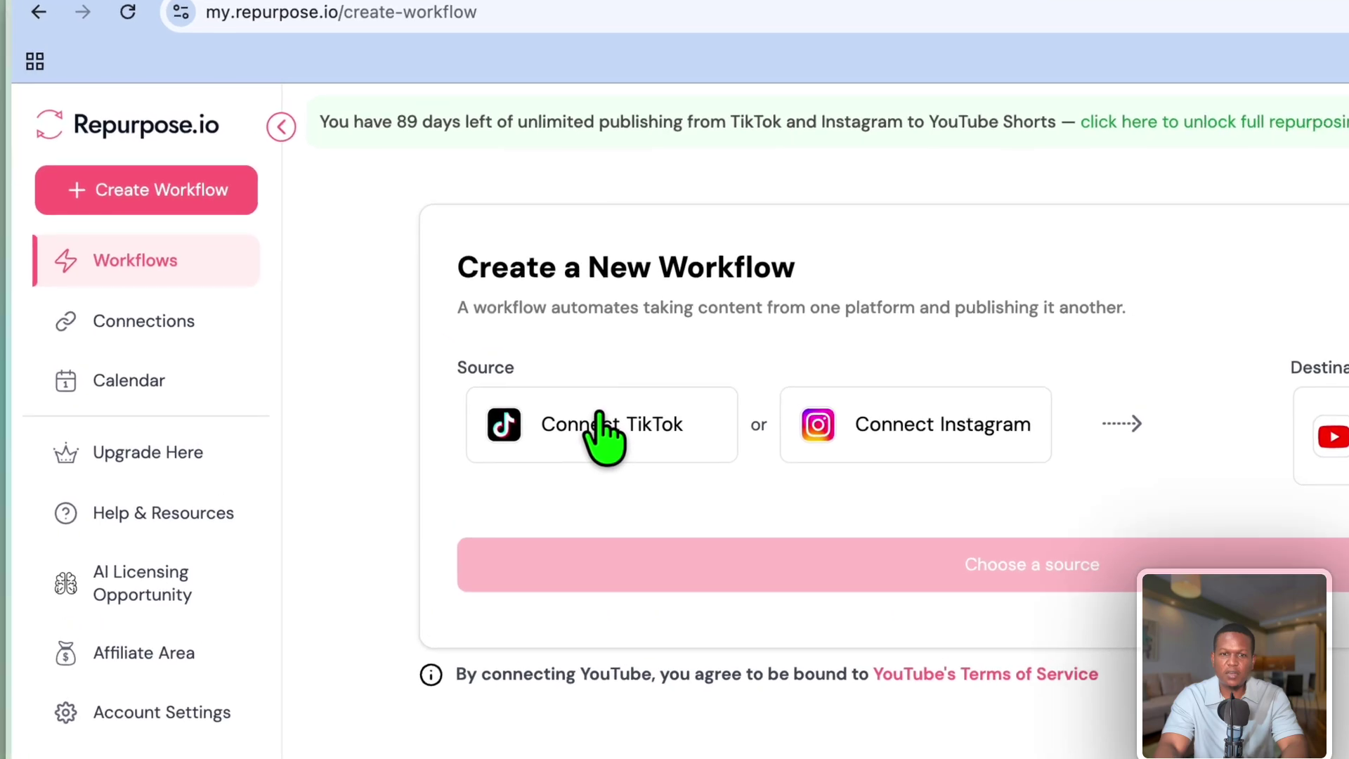
pyautogui.click(435, 327)
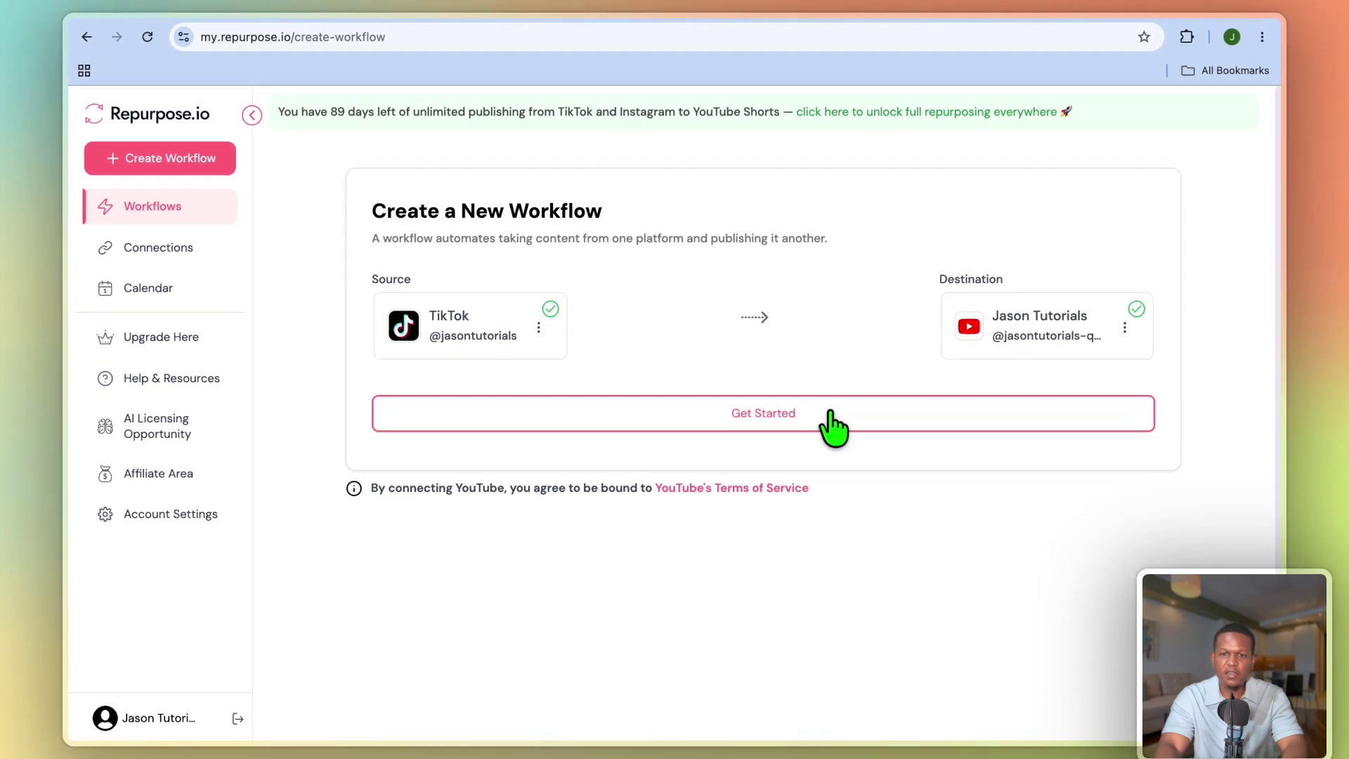
pyautogui.click(742, 329)
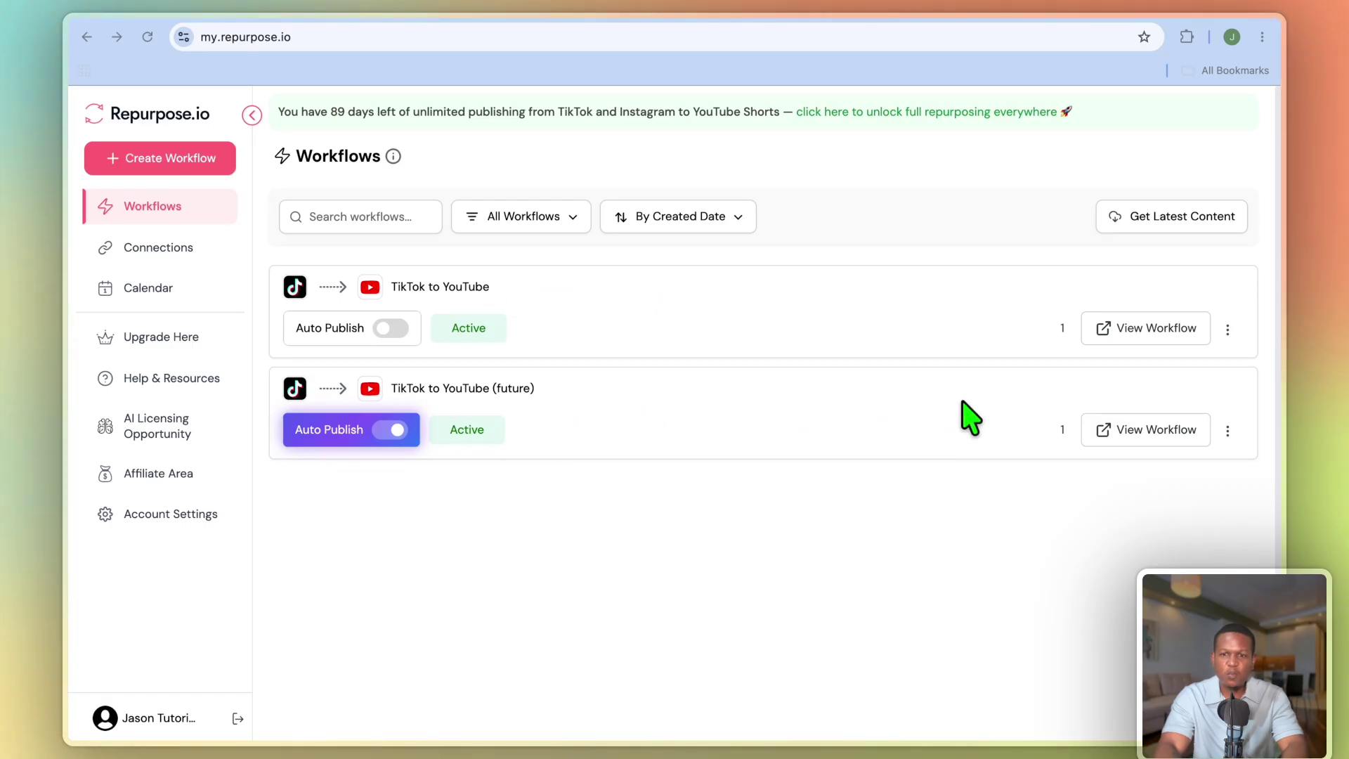
# - Open the settings of the TikTok to YouTube (future) workflow and examine its source, YouTube destination, content and advanced options
pyautogui.click(1227, 430)
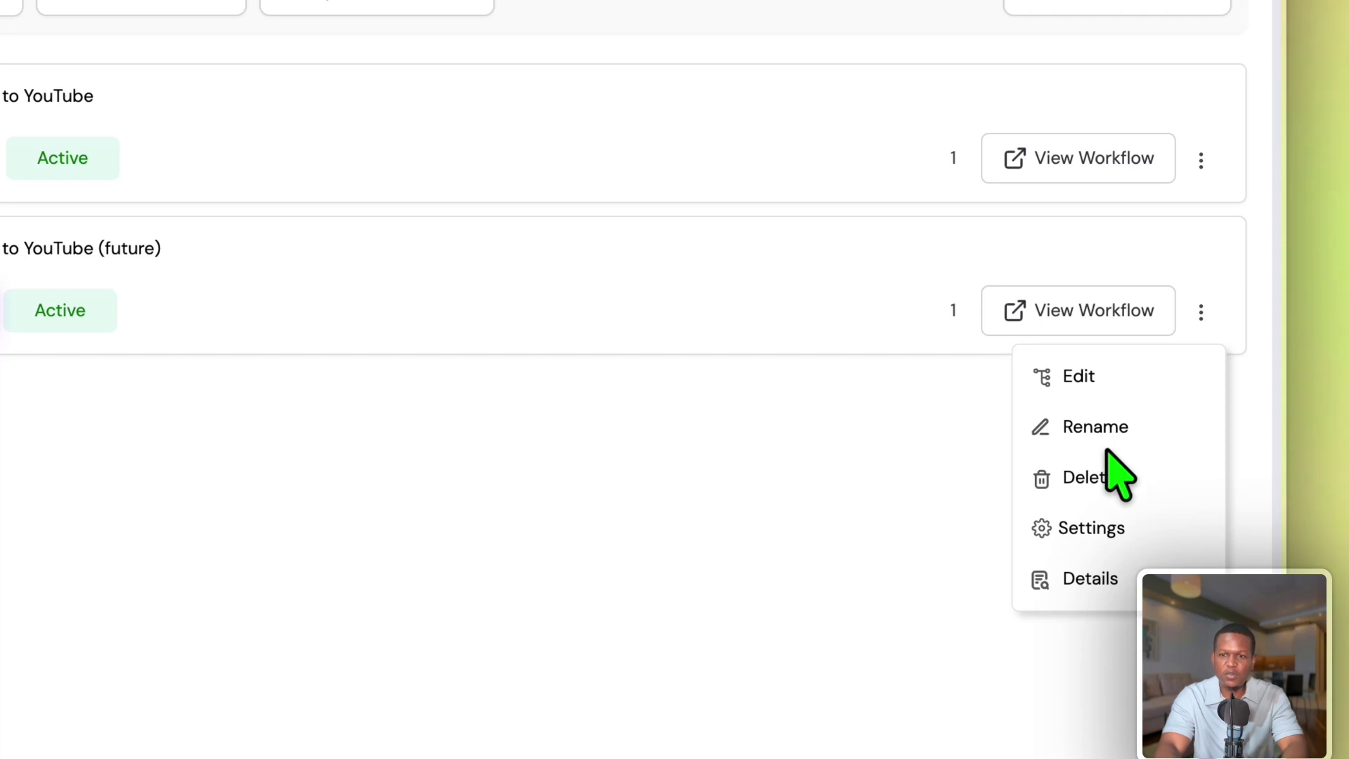
pyautogui.click(1097, 524)
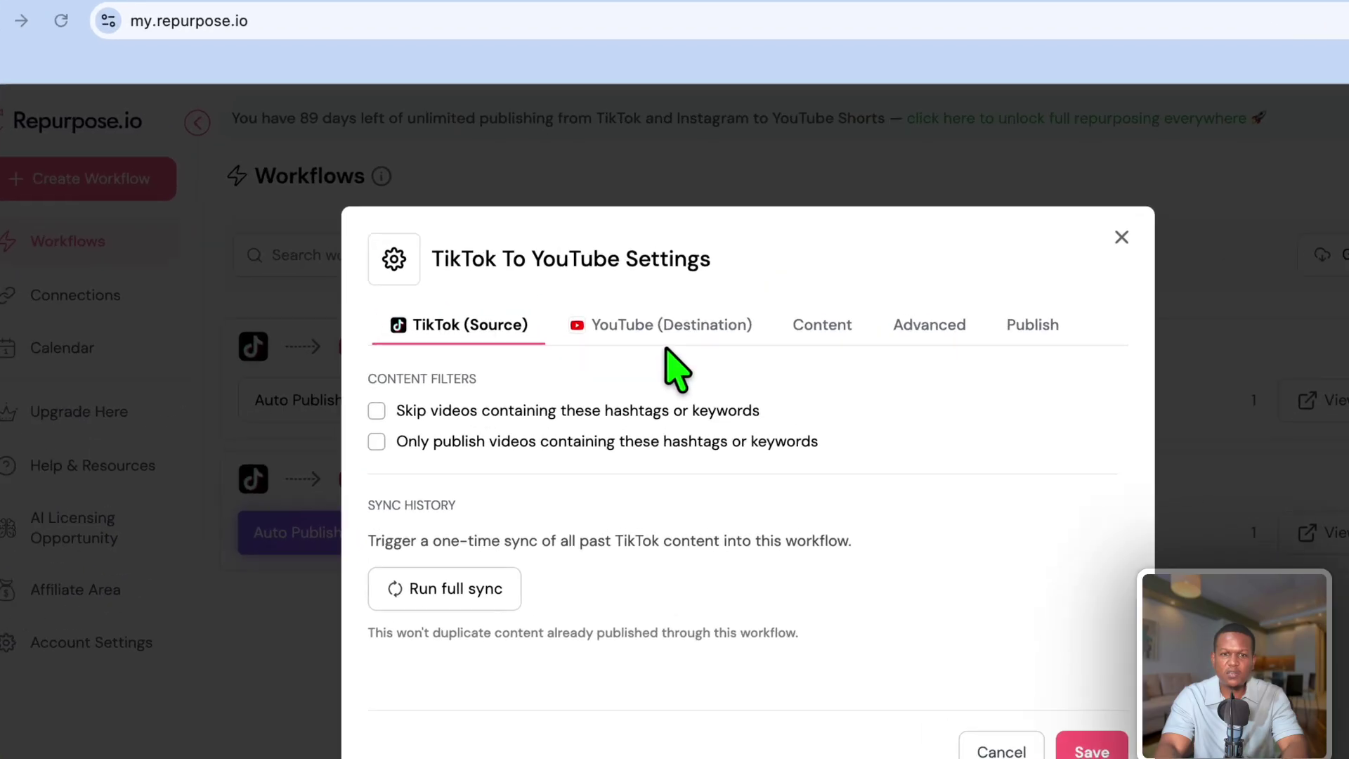
pyautogui.click(609, 273)
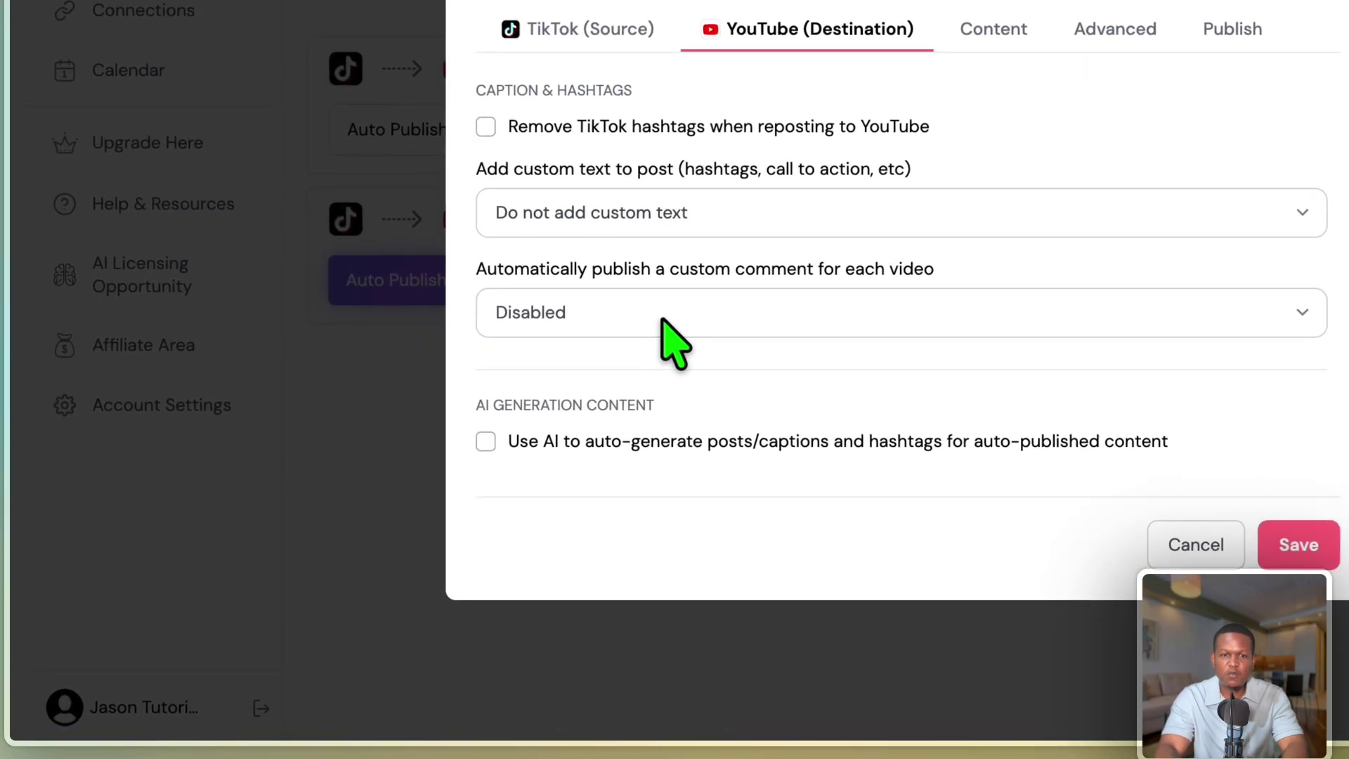
pyautogui.click(508, 451)
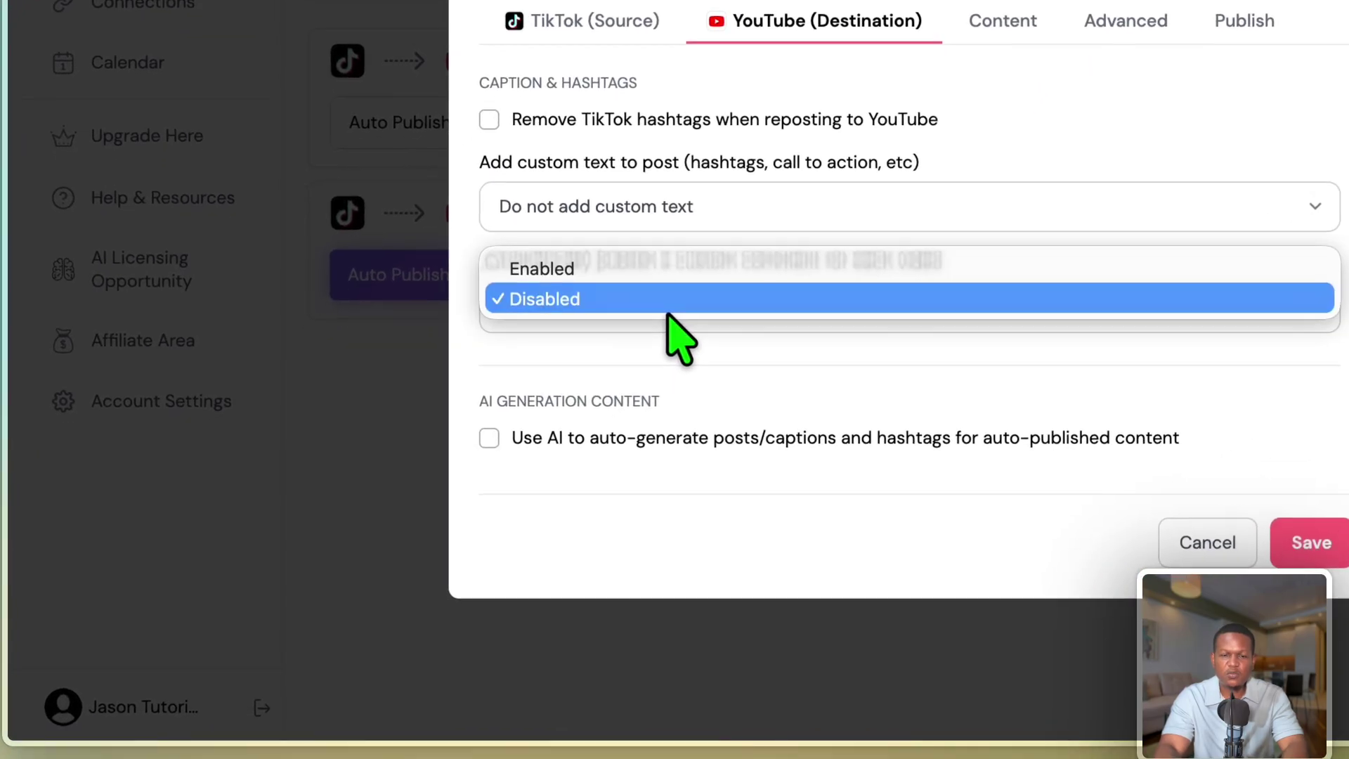
pyautogui.click(714, 382)
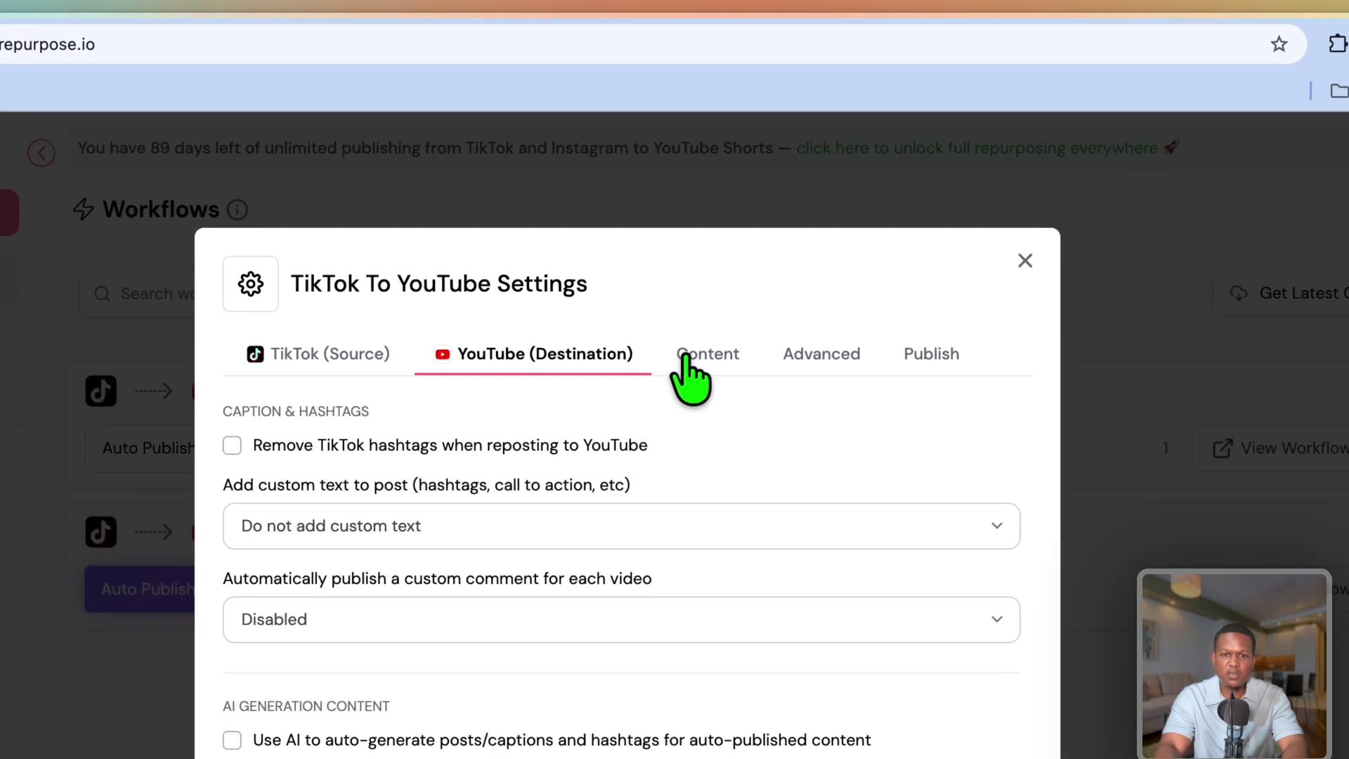
pyautogui.click(711, 269)
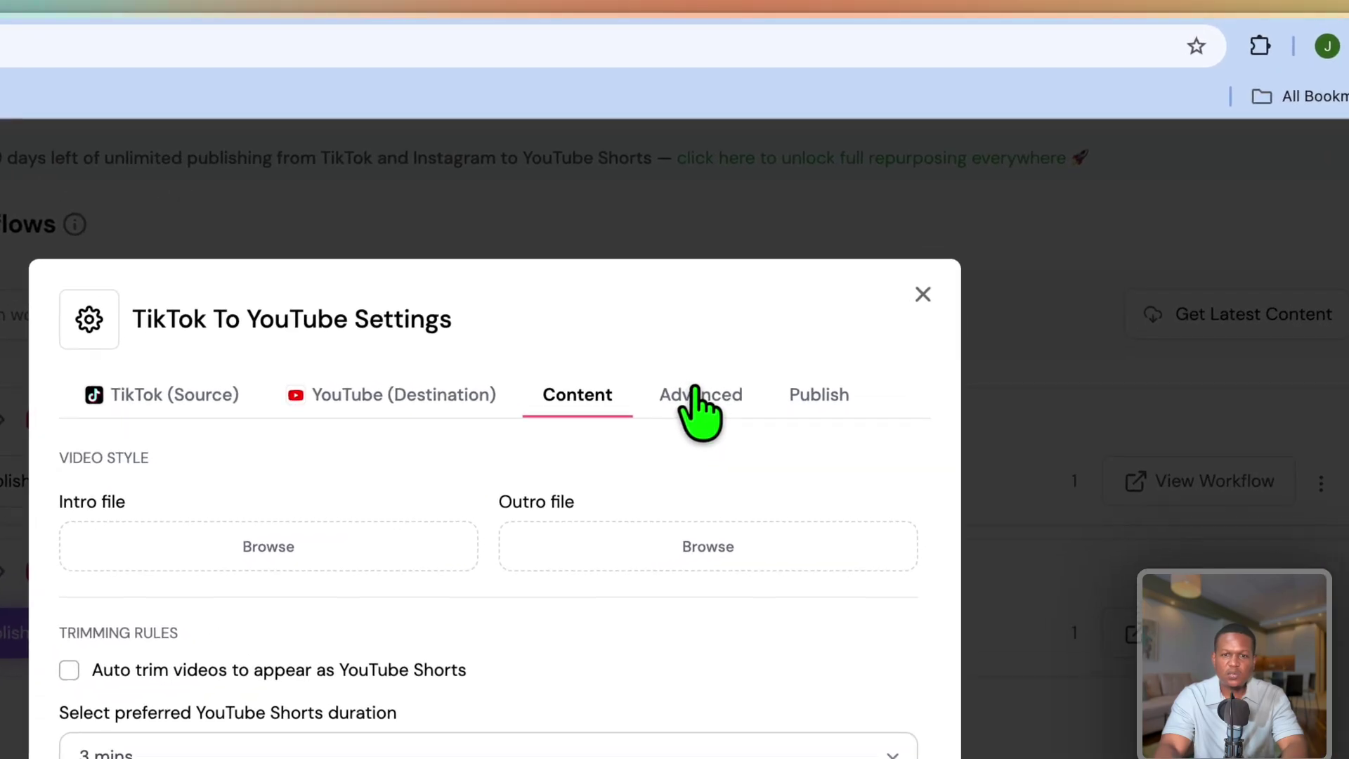
pyautogui.click(812, 272)
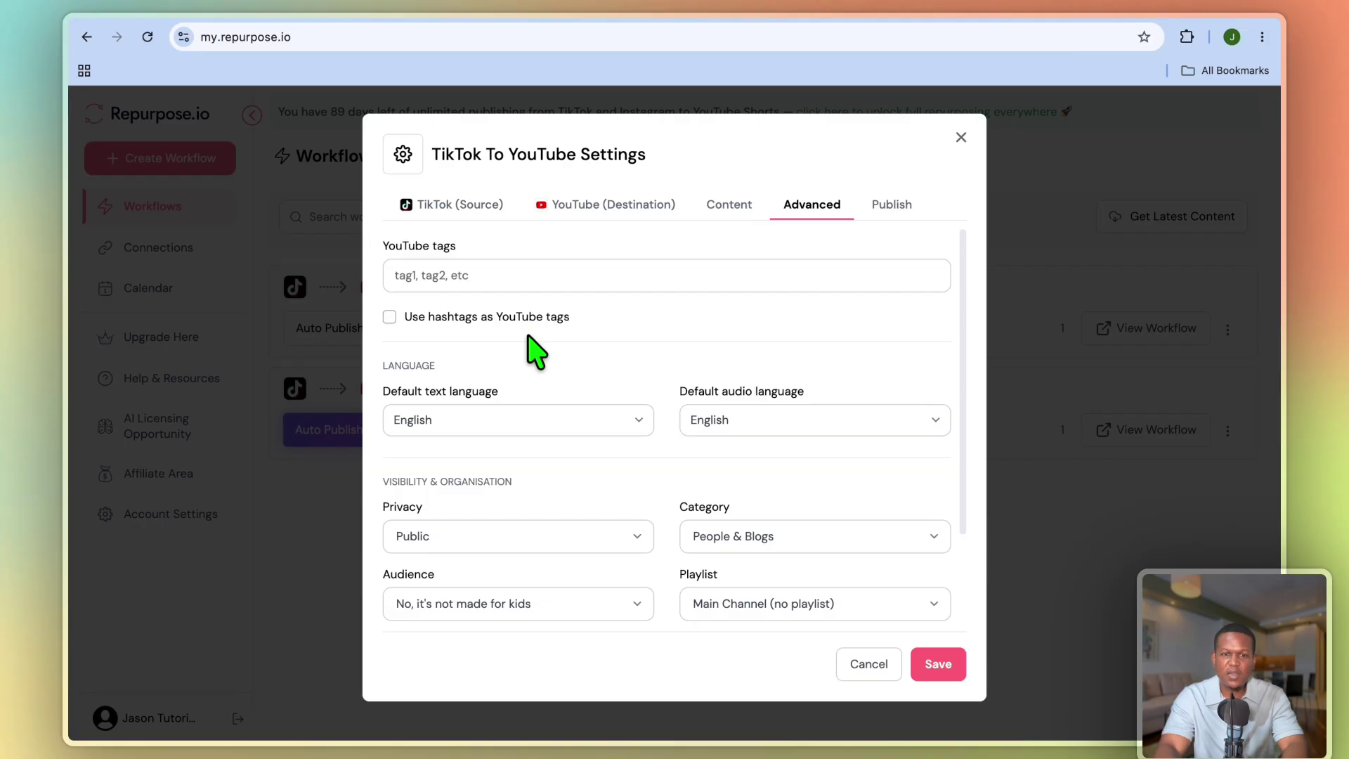
pyautogui.scroll(-2, 632, 393)
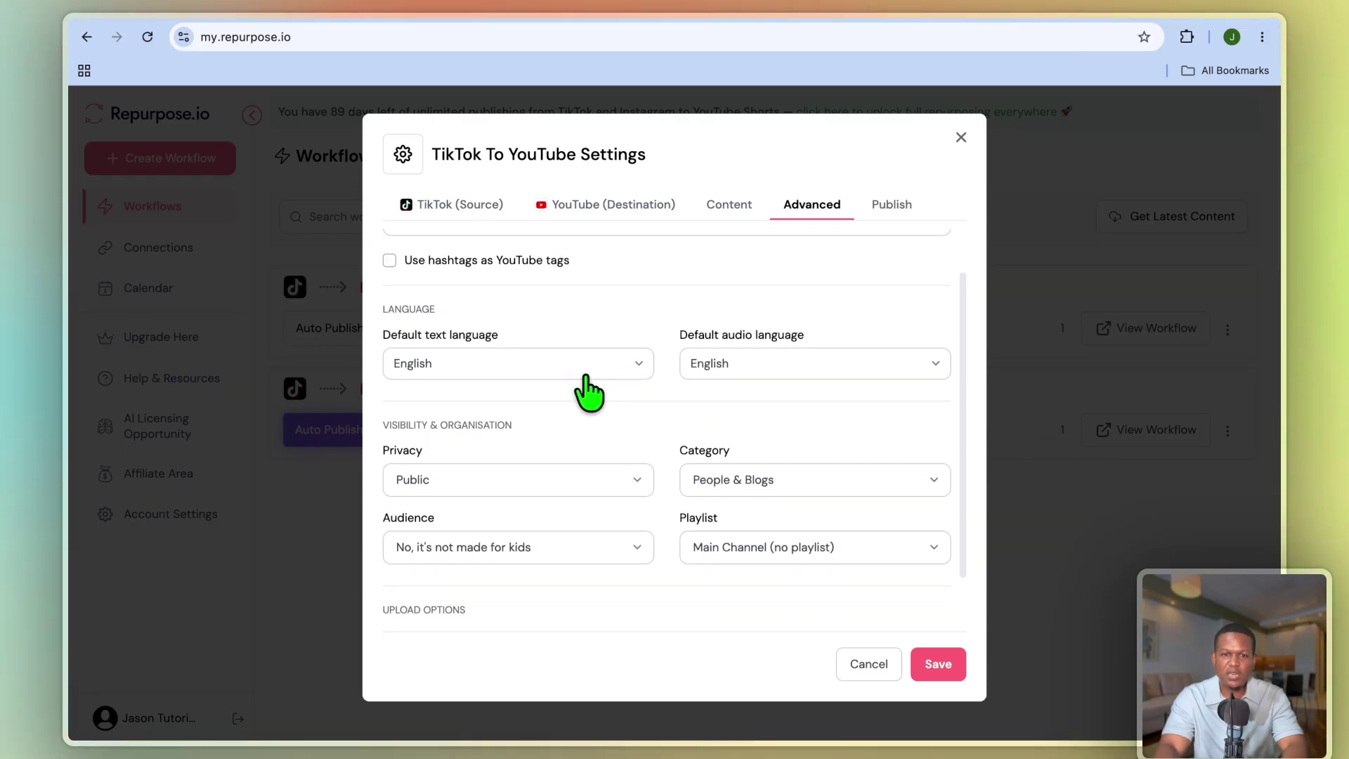
pyautogui.scroll(-2, 619, 393)
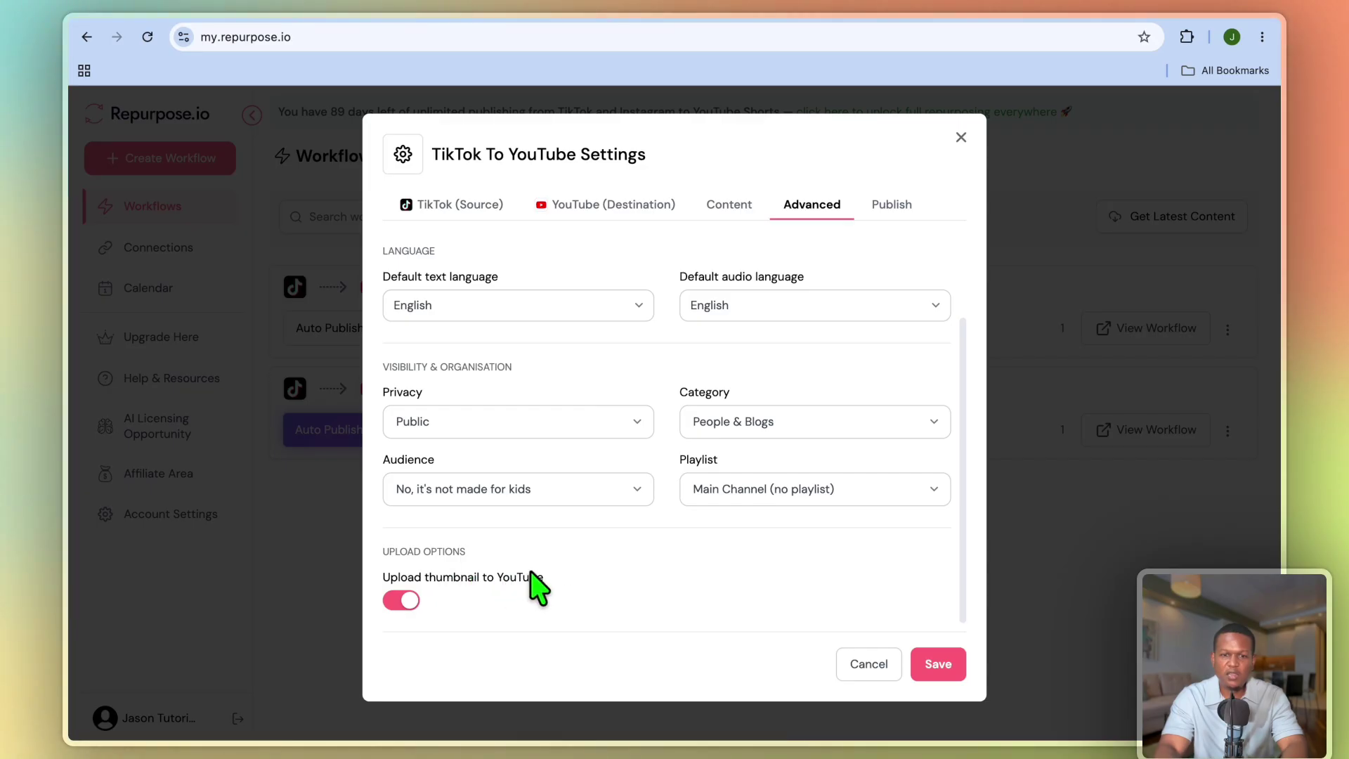
pyautogui.scroll(4, 680, 467)
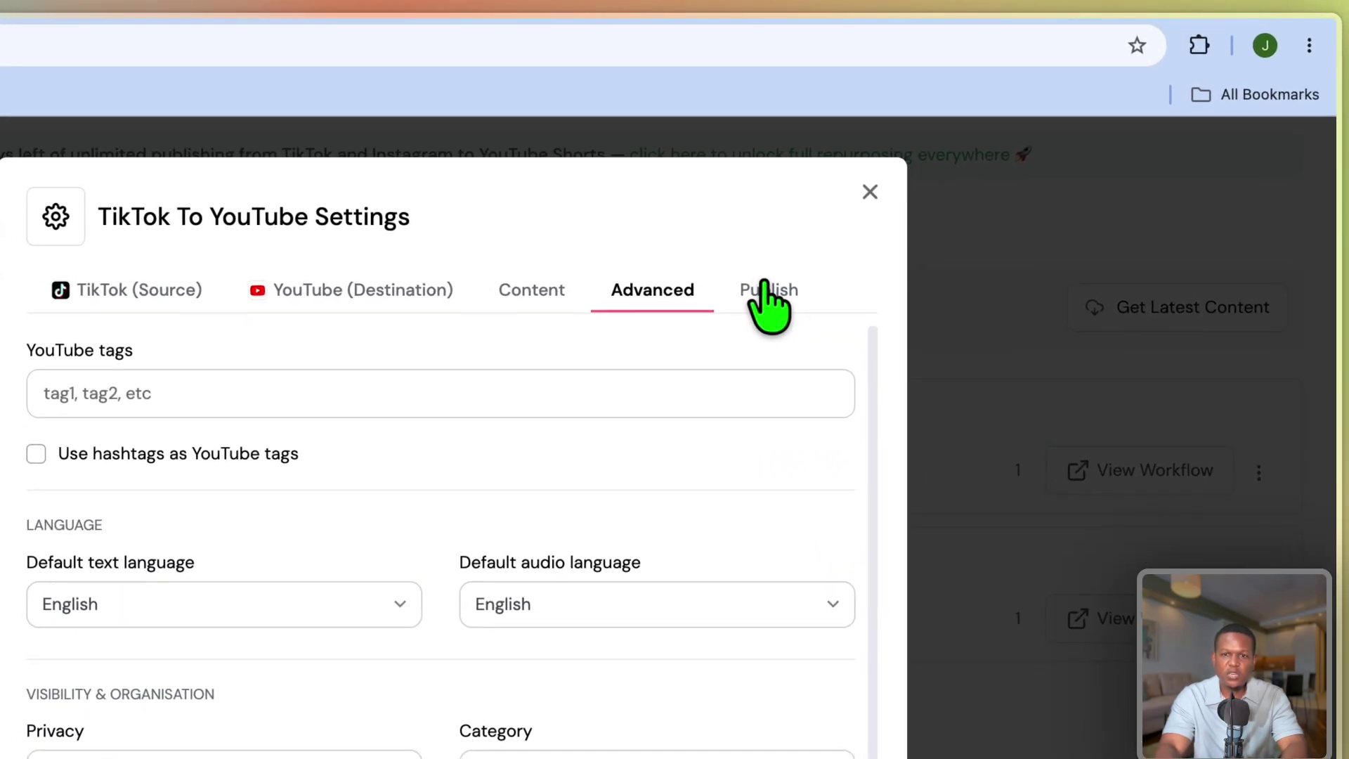
# - Set the workflow's auto publish mode to "Repurpose content based on a schedule"
pyautogui.click(766, 295)
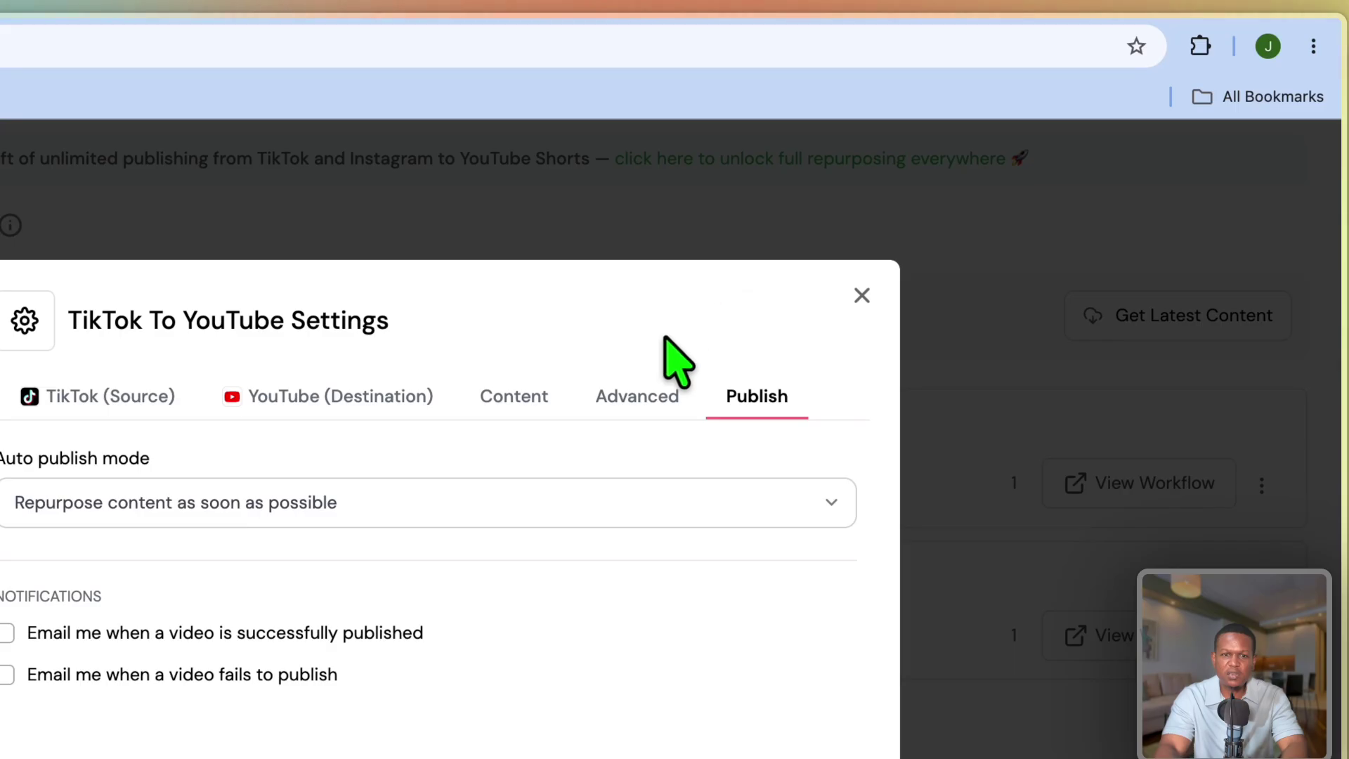
pyautogui.click(416, 507)
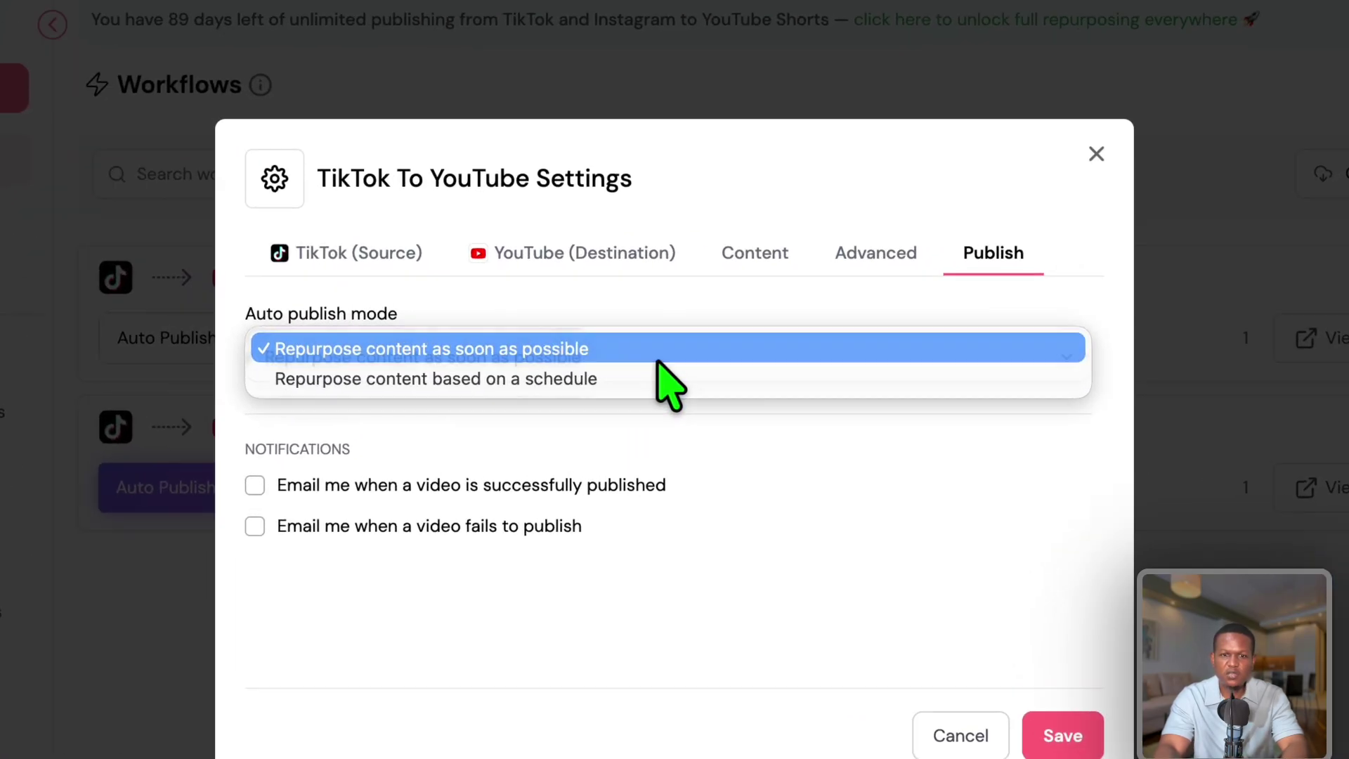
pyautogui.click(664, 340)
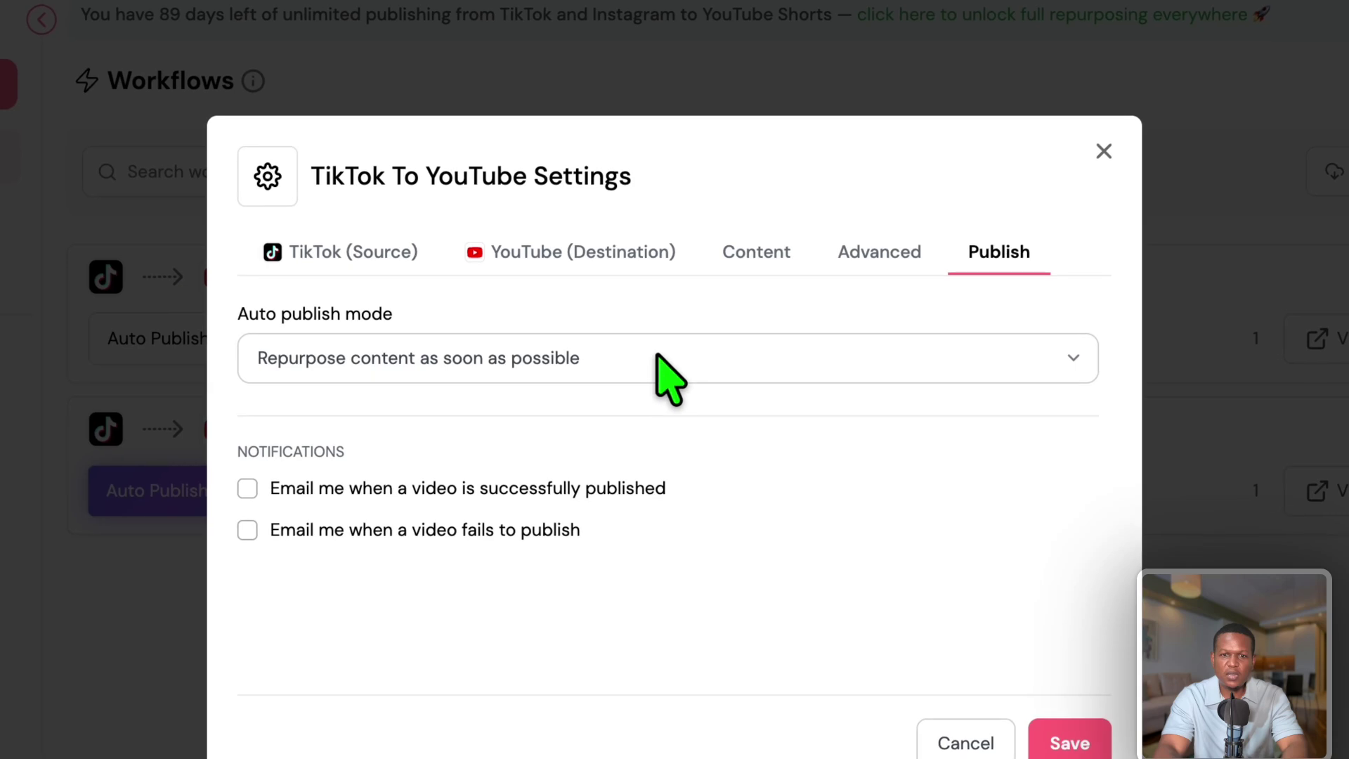
pyautogui.click(662, 351)
pyautogui.click(653, 404)
pyautogui.click(651, 383)
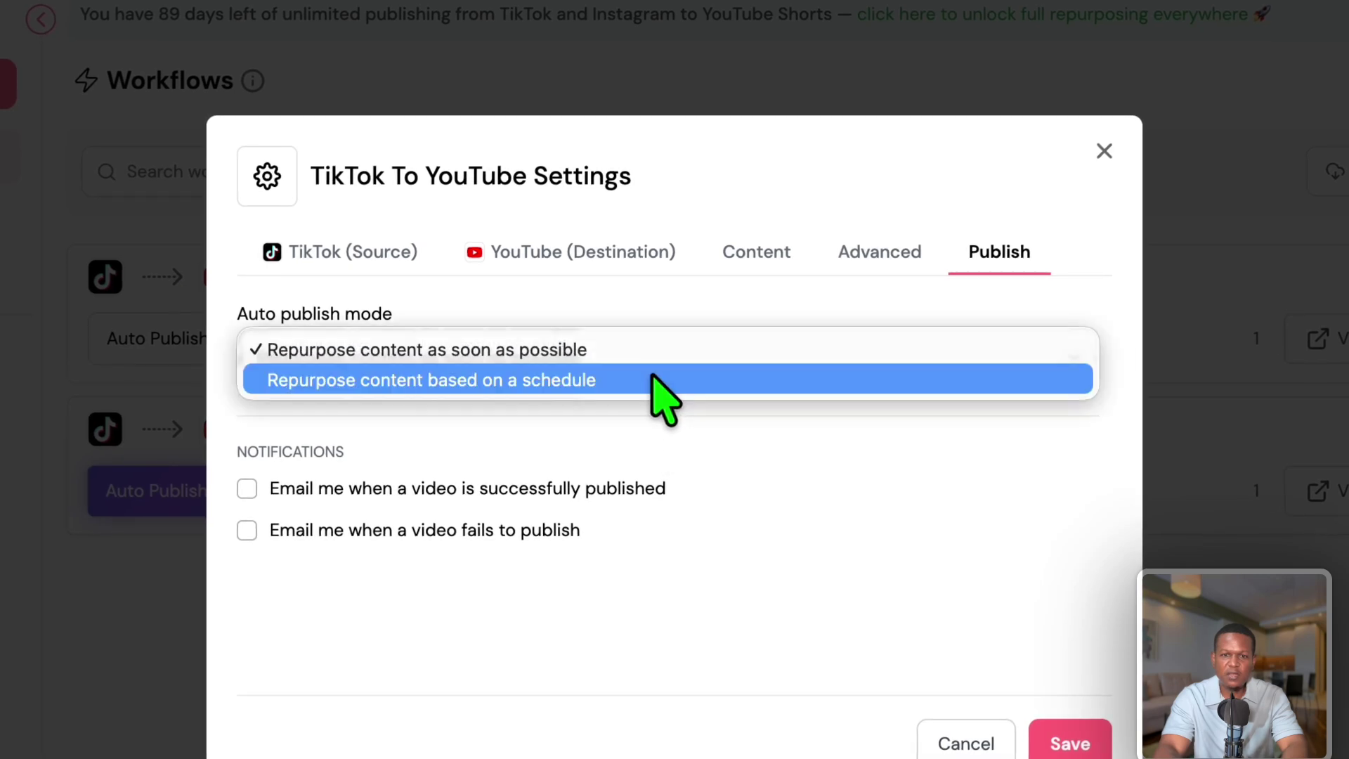
pyautogui.click(643, 383)
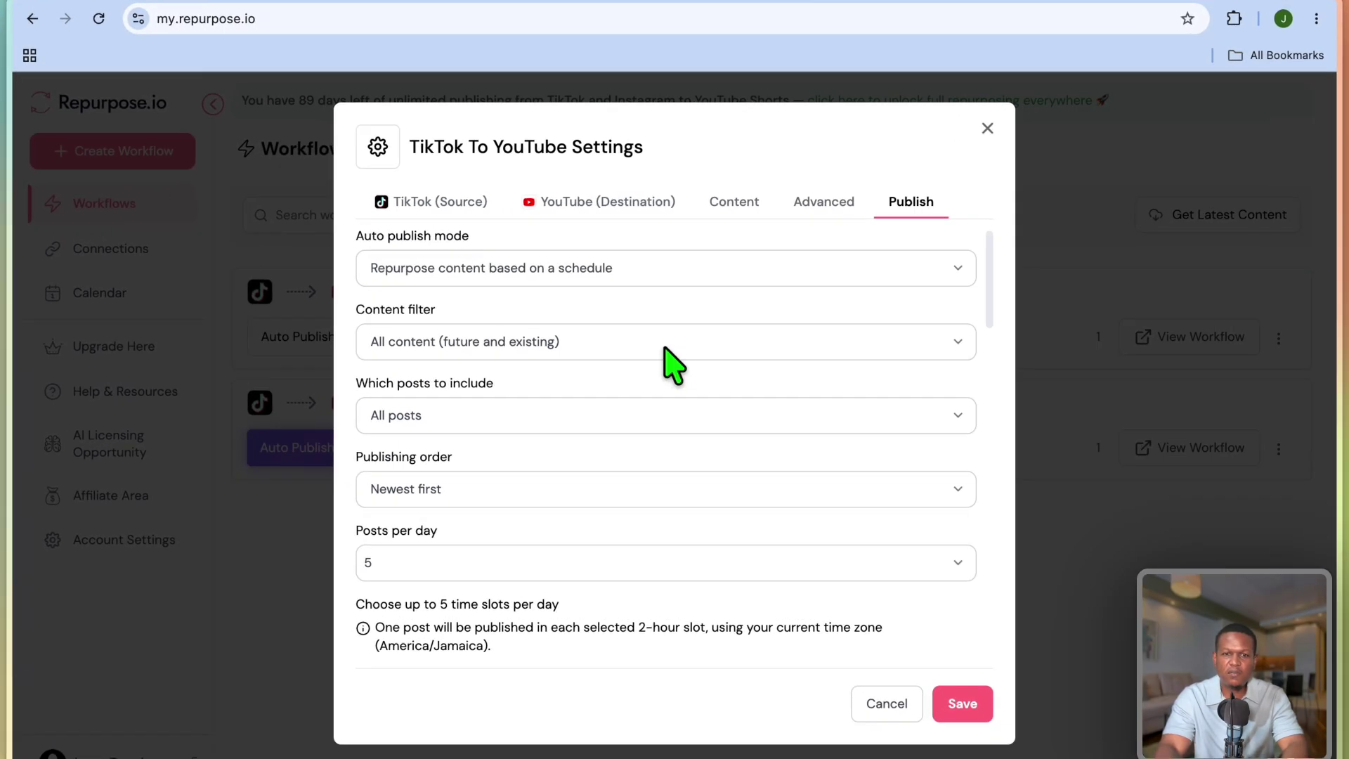
# - Set the schedule's content filter to "Existing content only" and keep all posts included
pyautogui.click(660, 336)
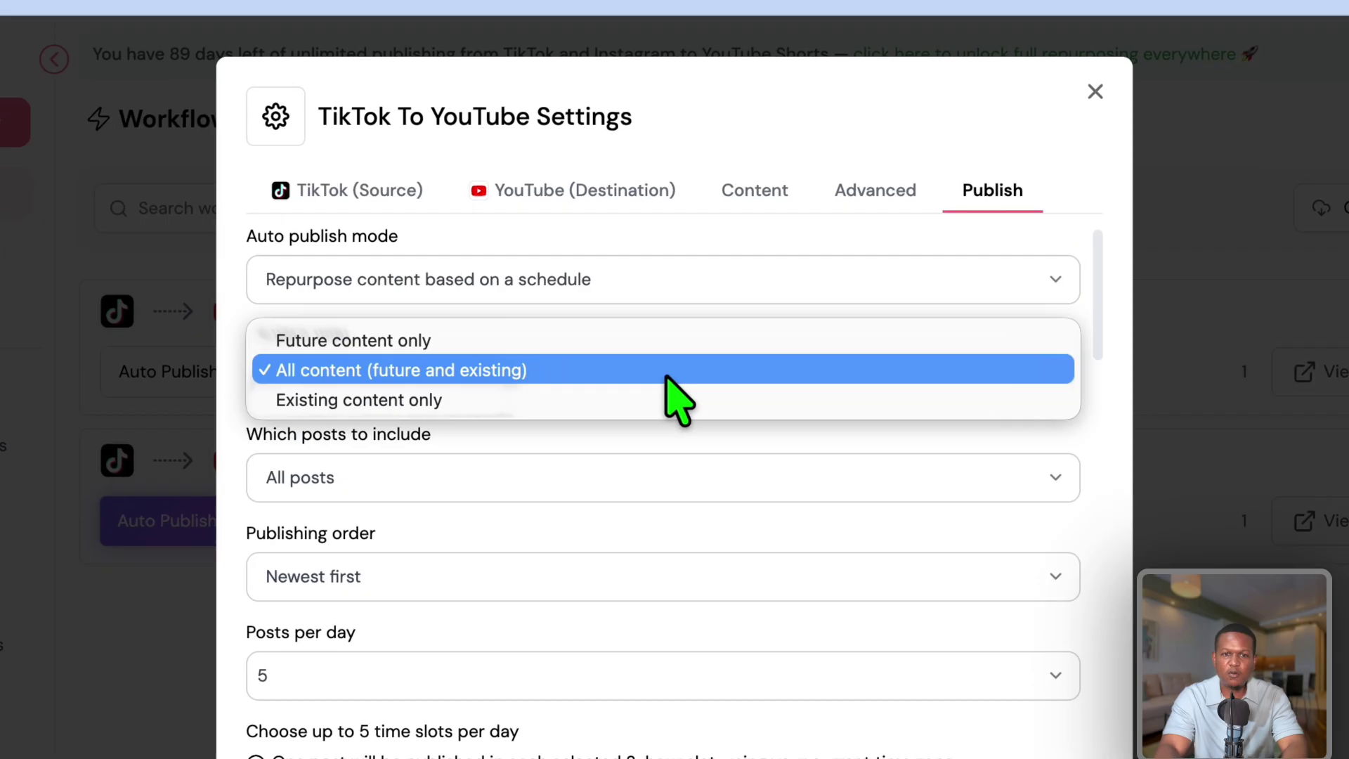
pyautogui.click(532, 415)
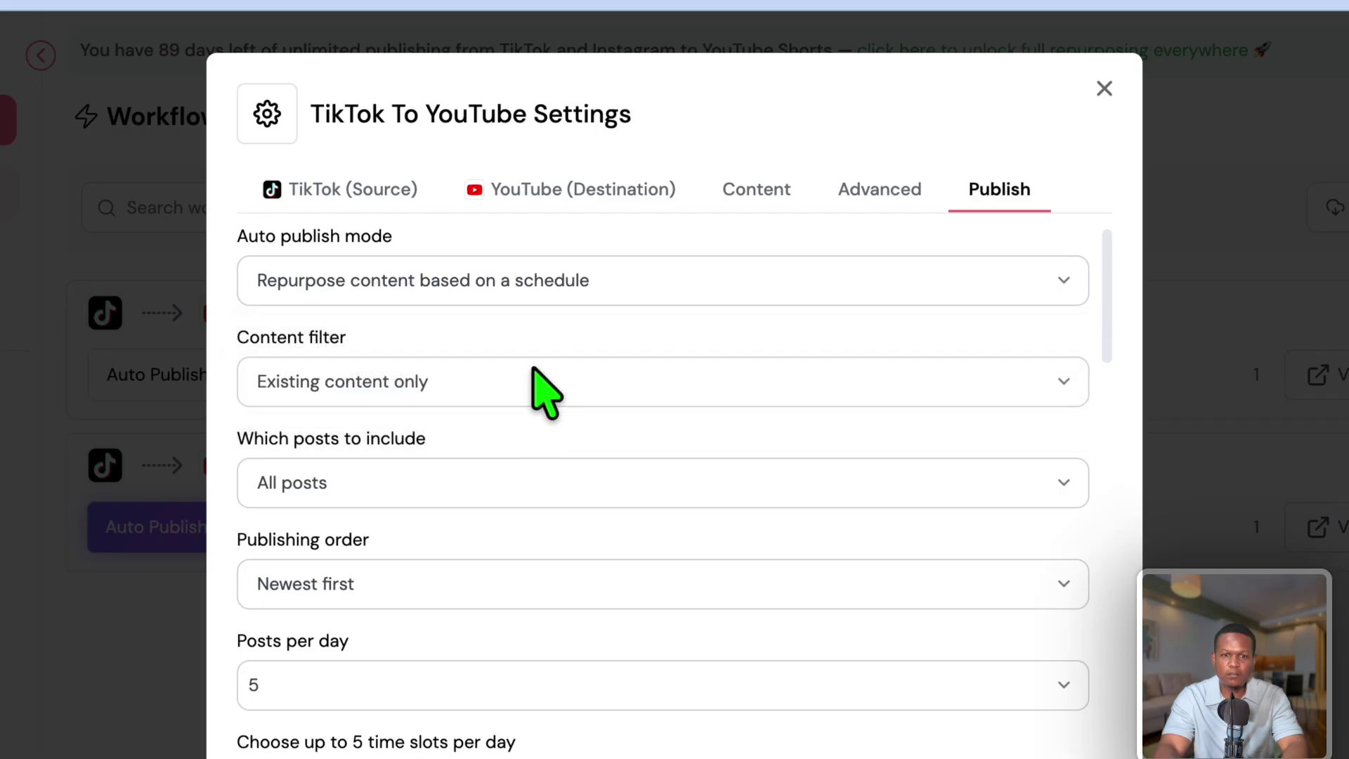
pyautogui.click(548, 489)
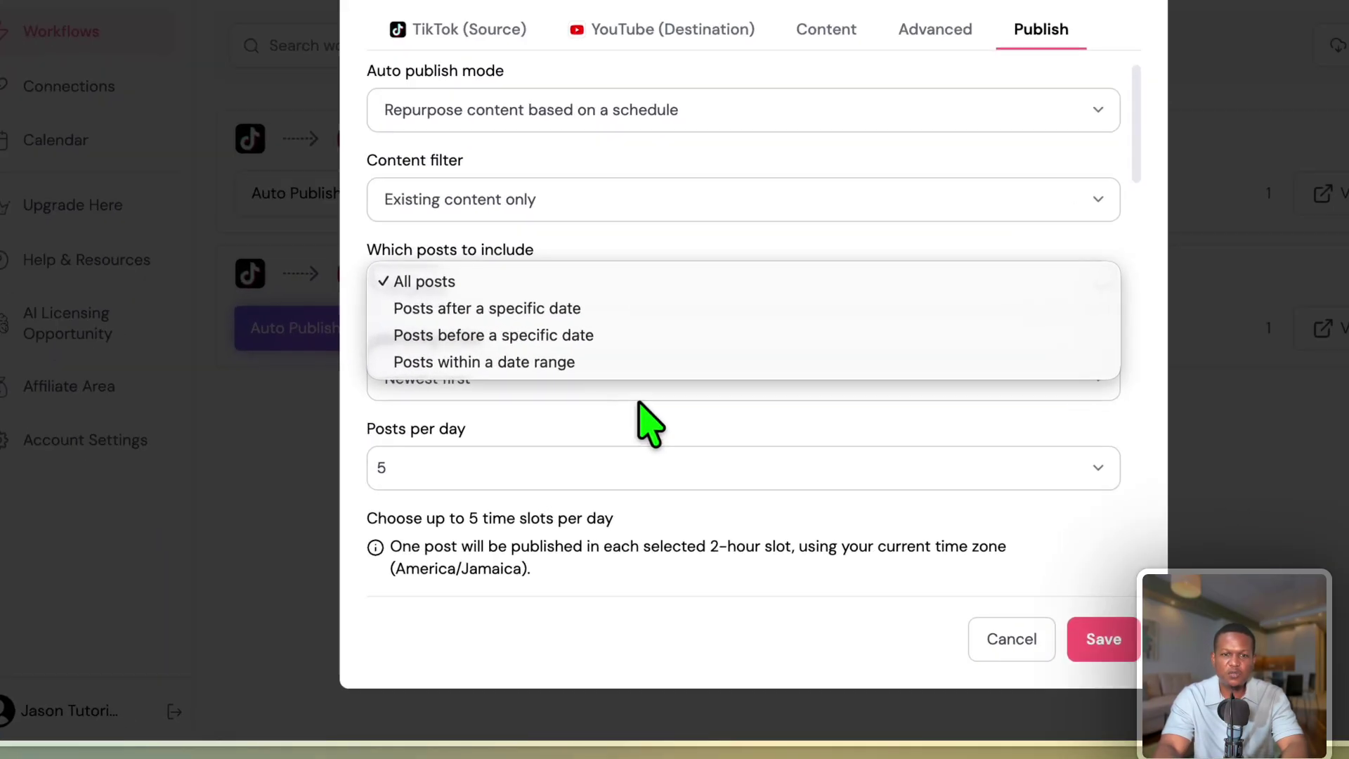
pyautogui.click(589, 483)
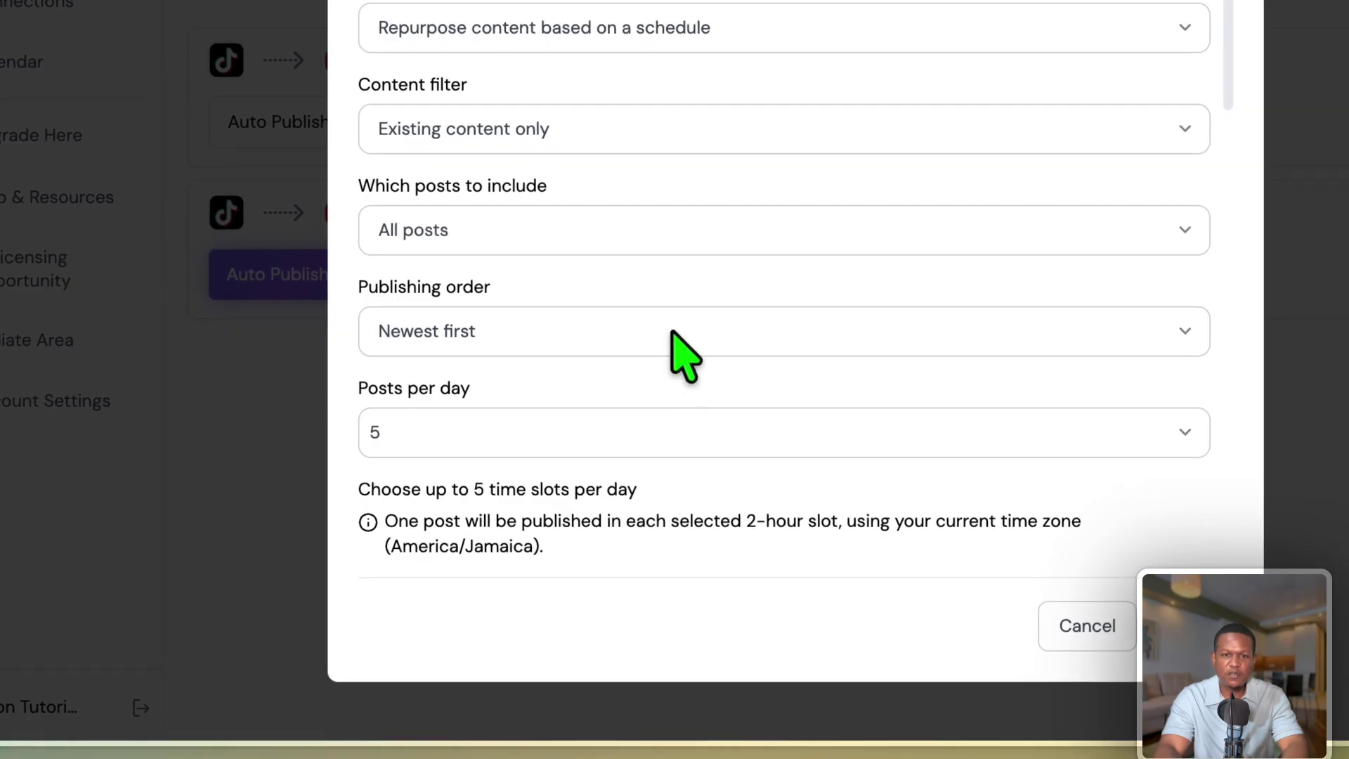
# - Set the publishing order to Oldest first with 2 posts per day, check the daily time slots, then save and close the settings
pyautogui.click(669, 331)
pyautogui.click(670, 355)
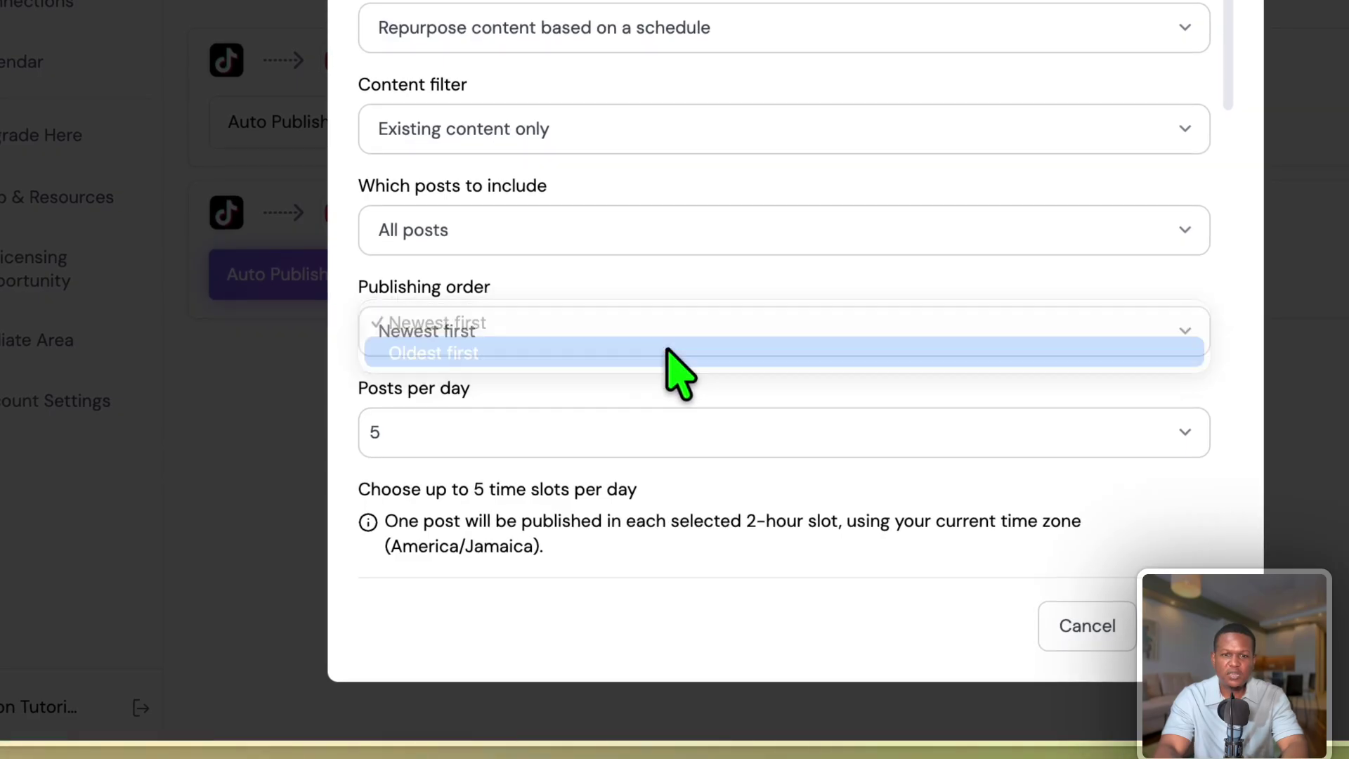
pyautogui.click(646, 430)
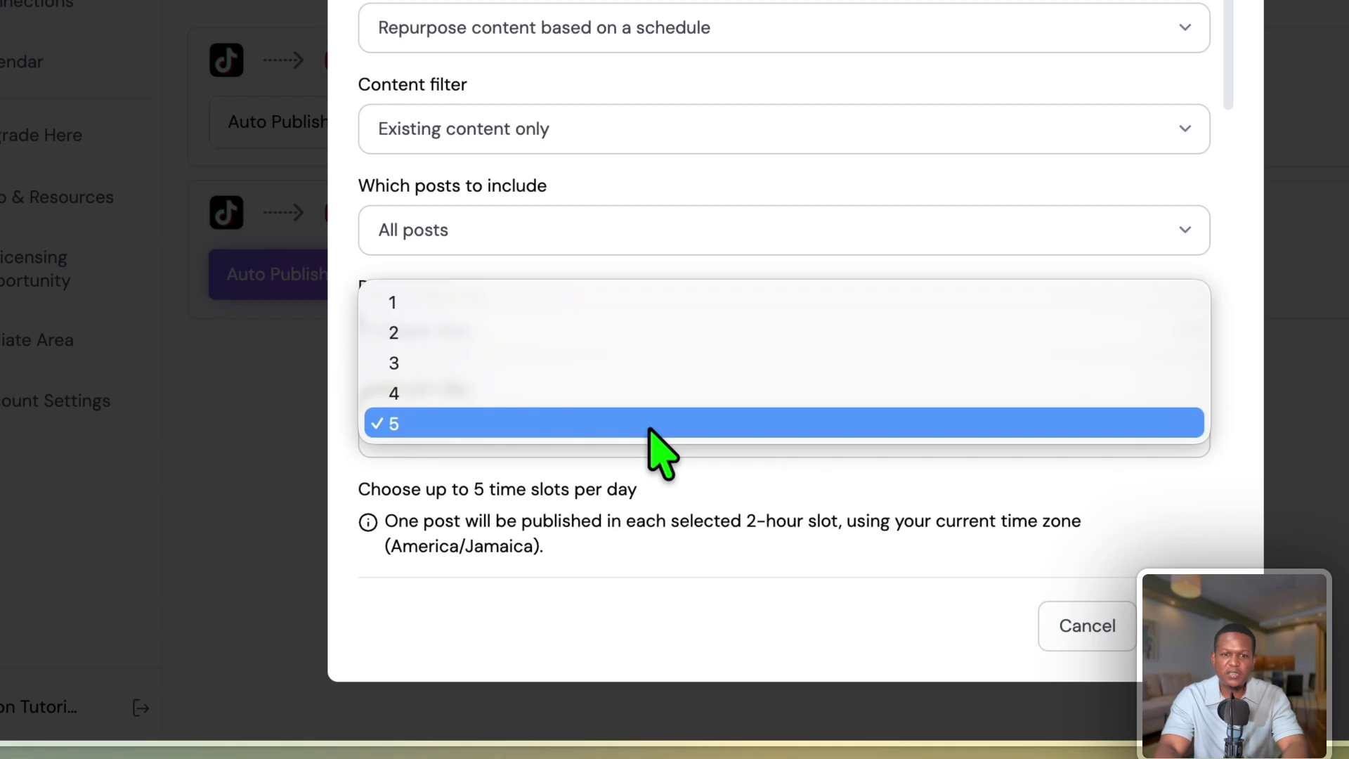
pyautogui.click(631, 339)
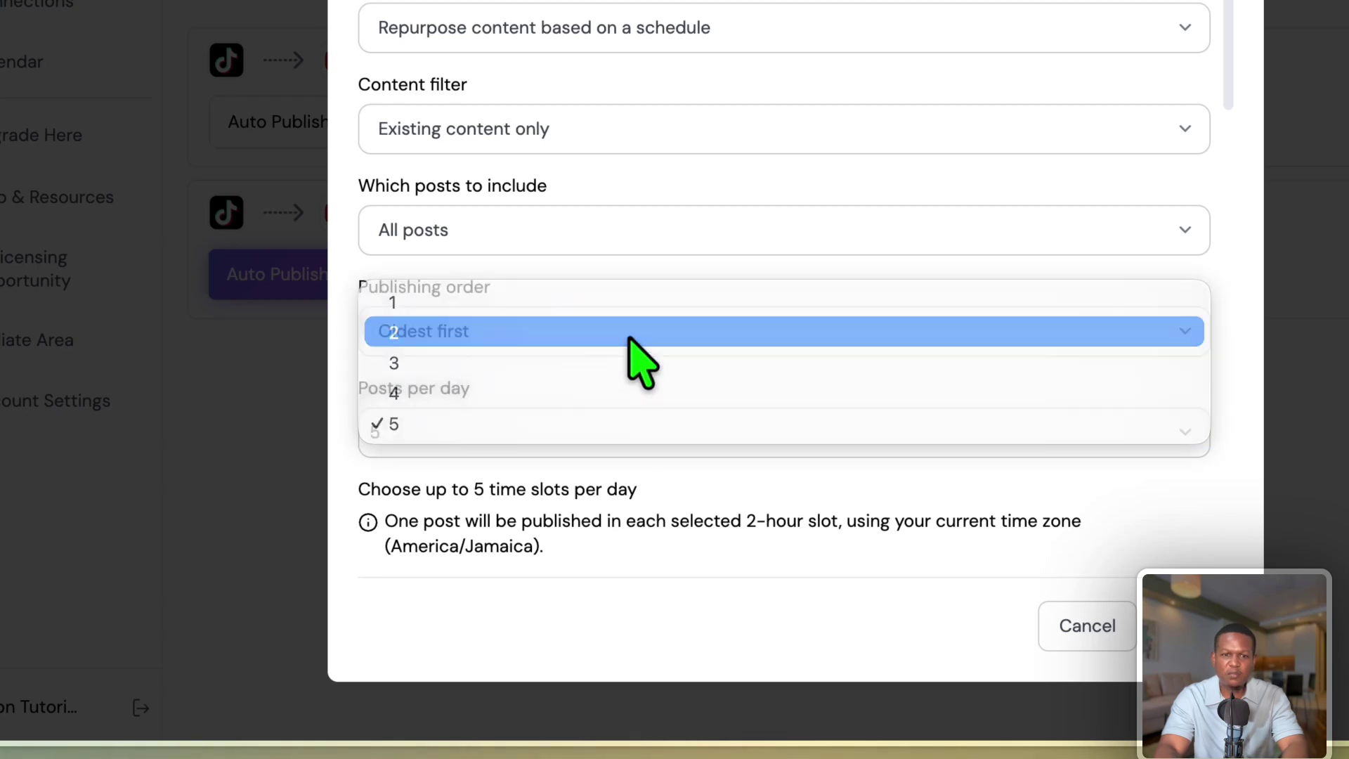
pyautogui.scroll(-2, 544, 523)
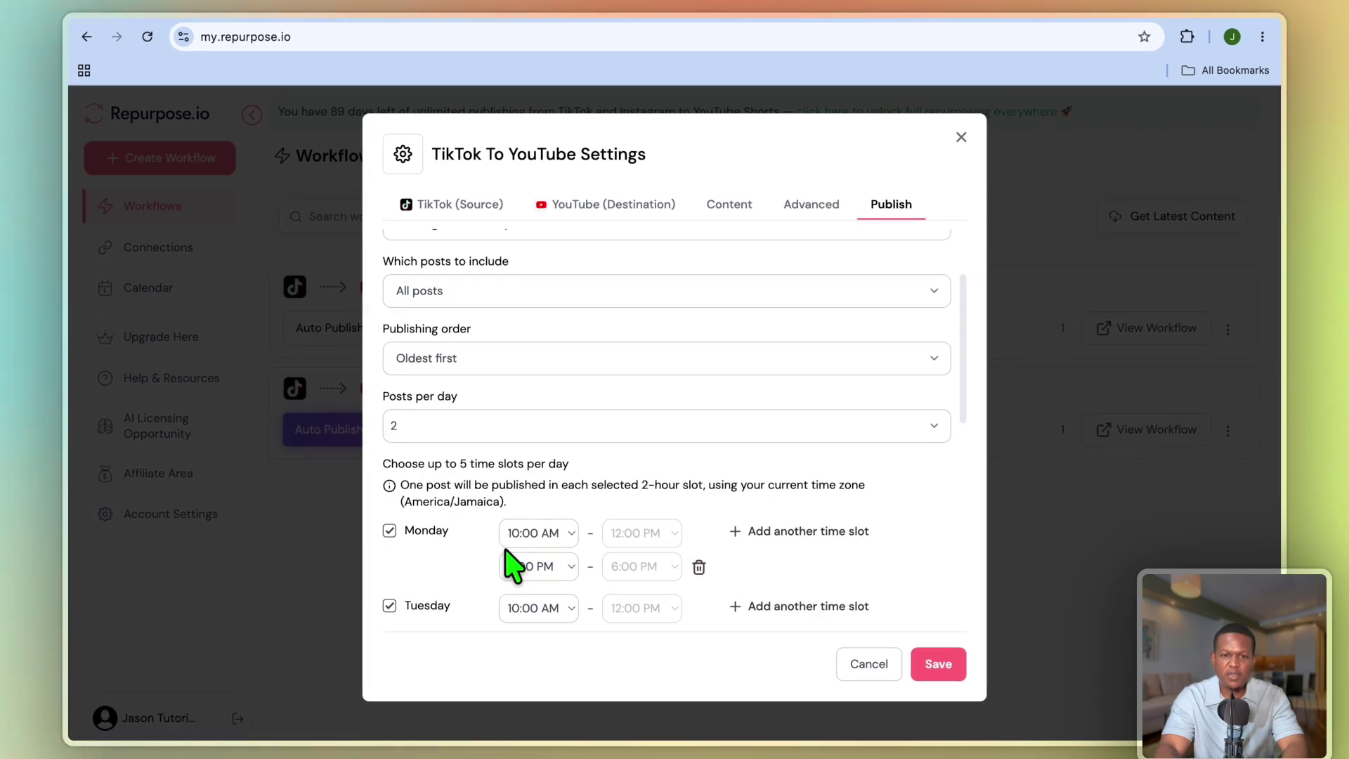
pyautogui.scroll(-4, 513, 565)
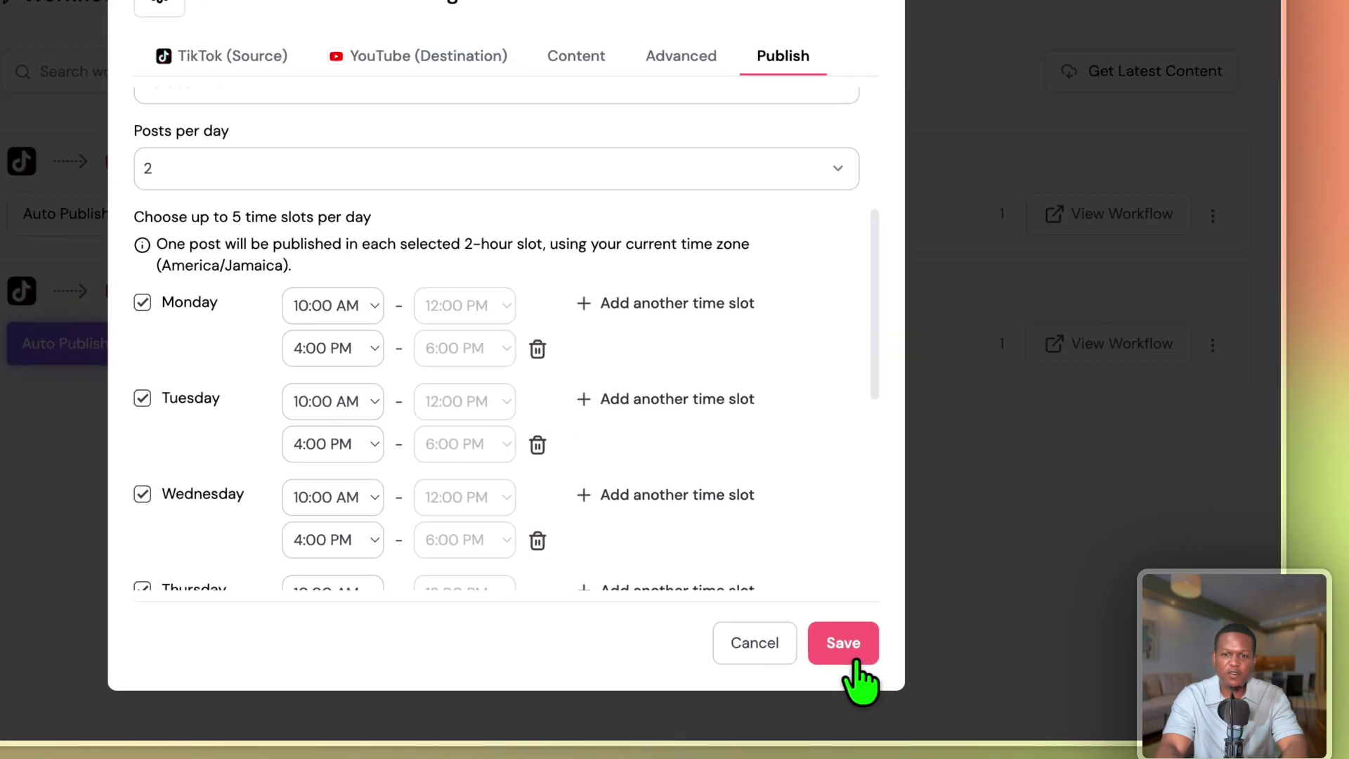
pyautogui.click(939, 663)
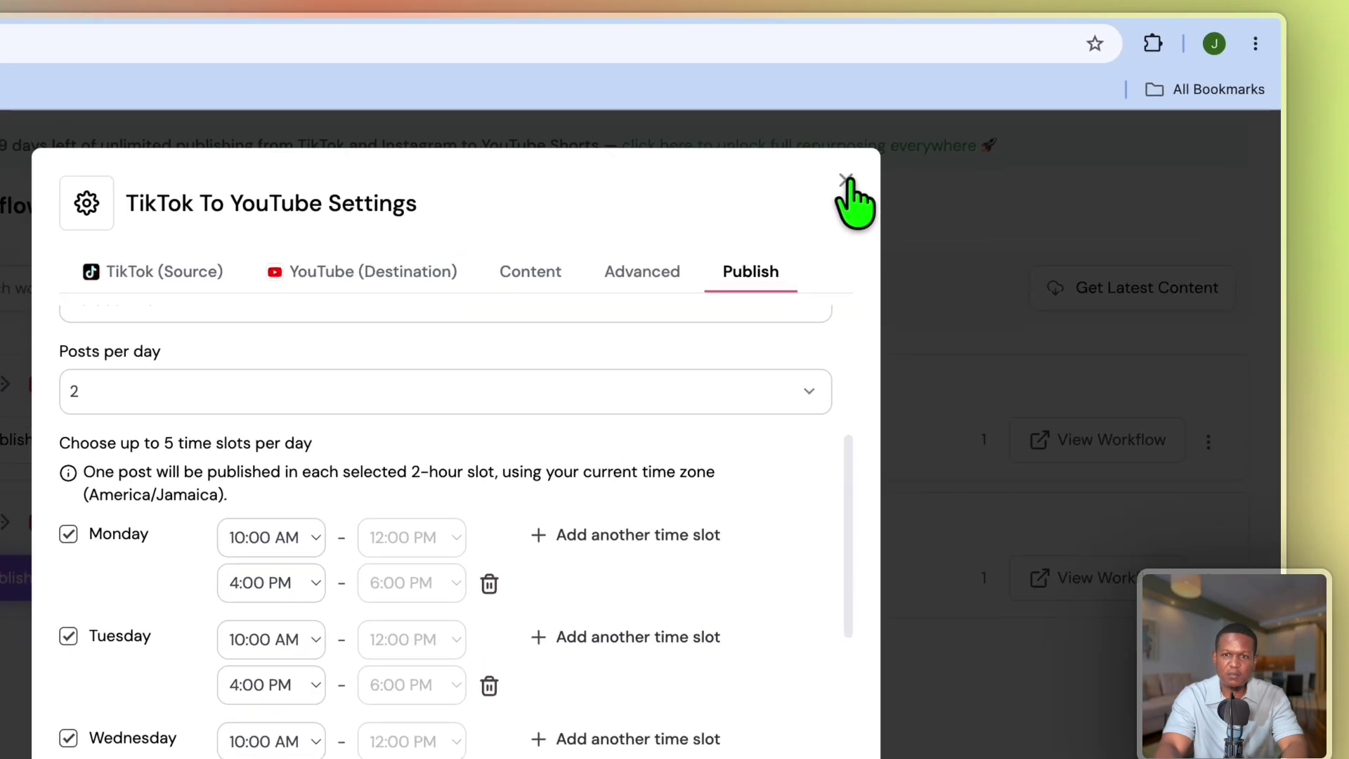
pyautogui.click(961, 137)
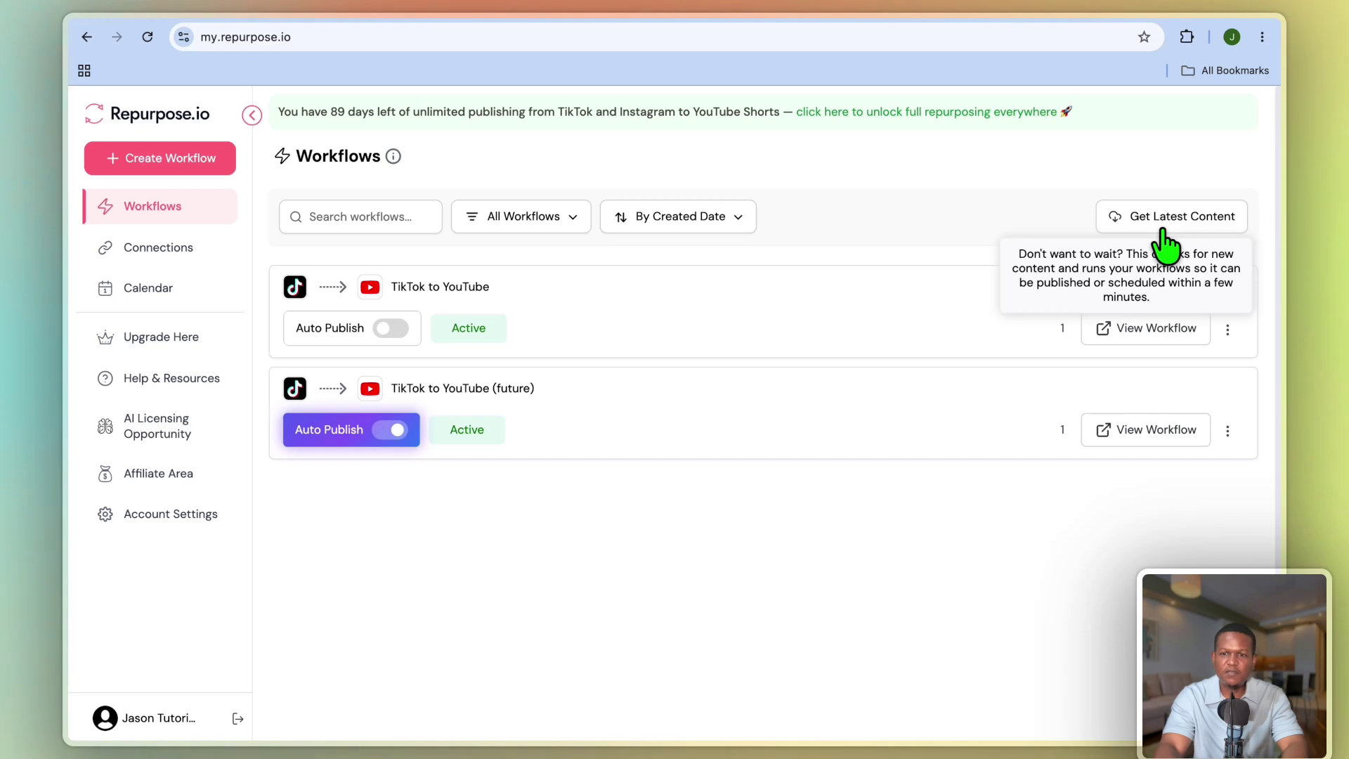
# - View the TikTok to YouTube (future) workflow from the workflow list
pyautogui.scroll(-1, 782, 376)
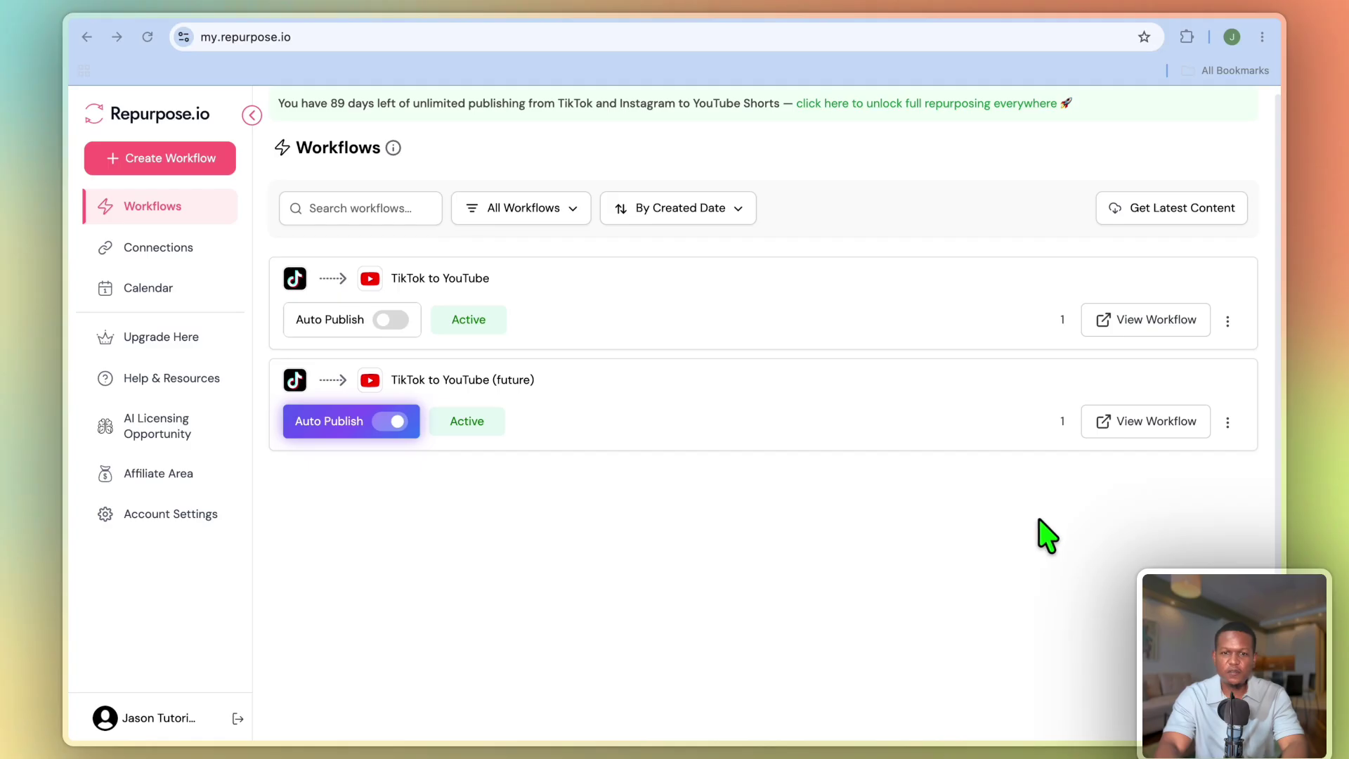
pyautogui.click(1132, 422)
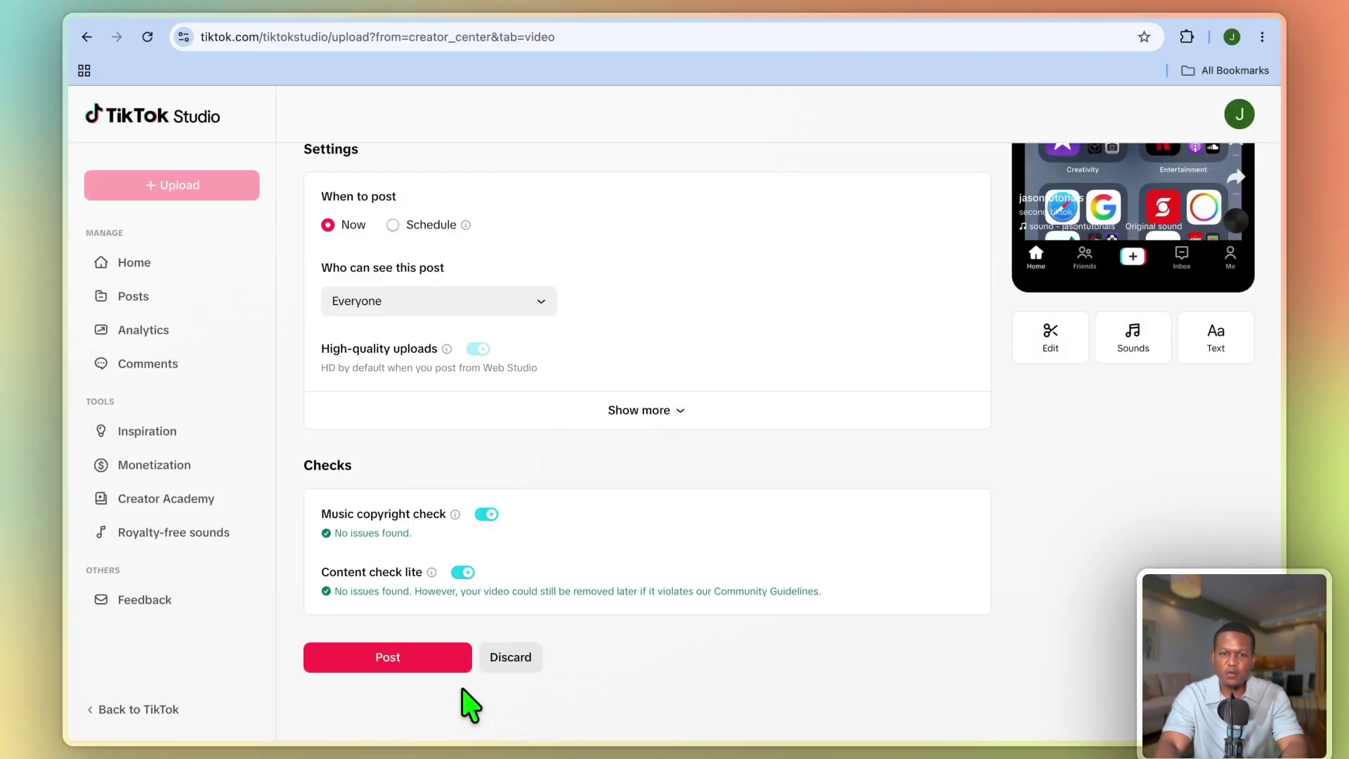
# - Post the "second tiktok" video in TikTok Studio immediately for everyone, and check the YouTube channel's Shorts for a republished copy
pyautogui.click(507, 615)
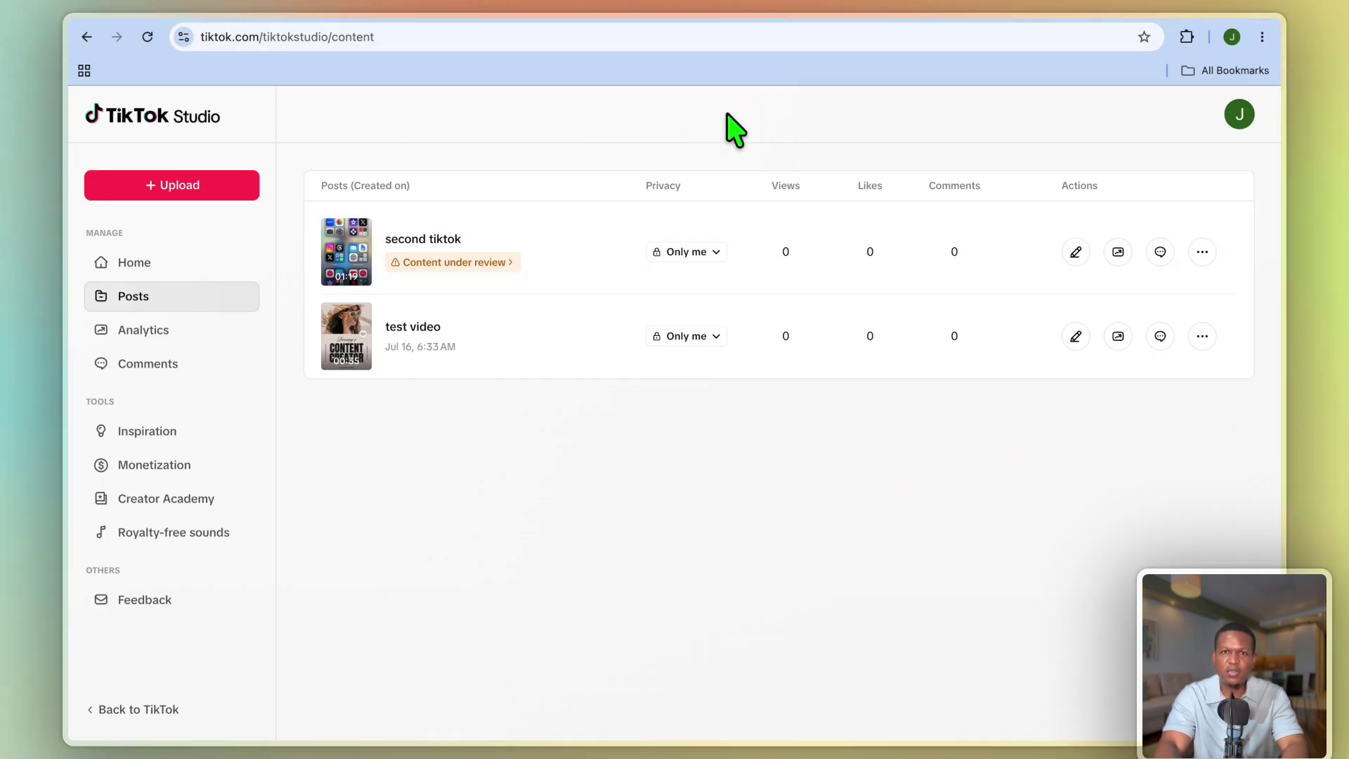
pyautogui.click(836, 17)
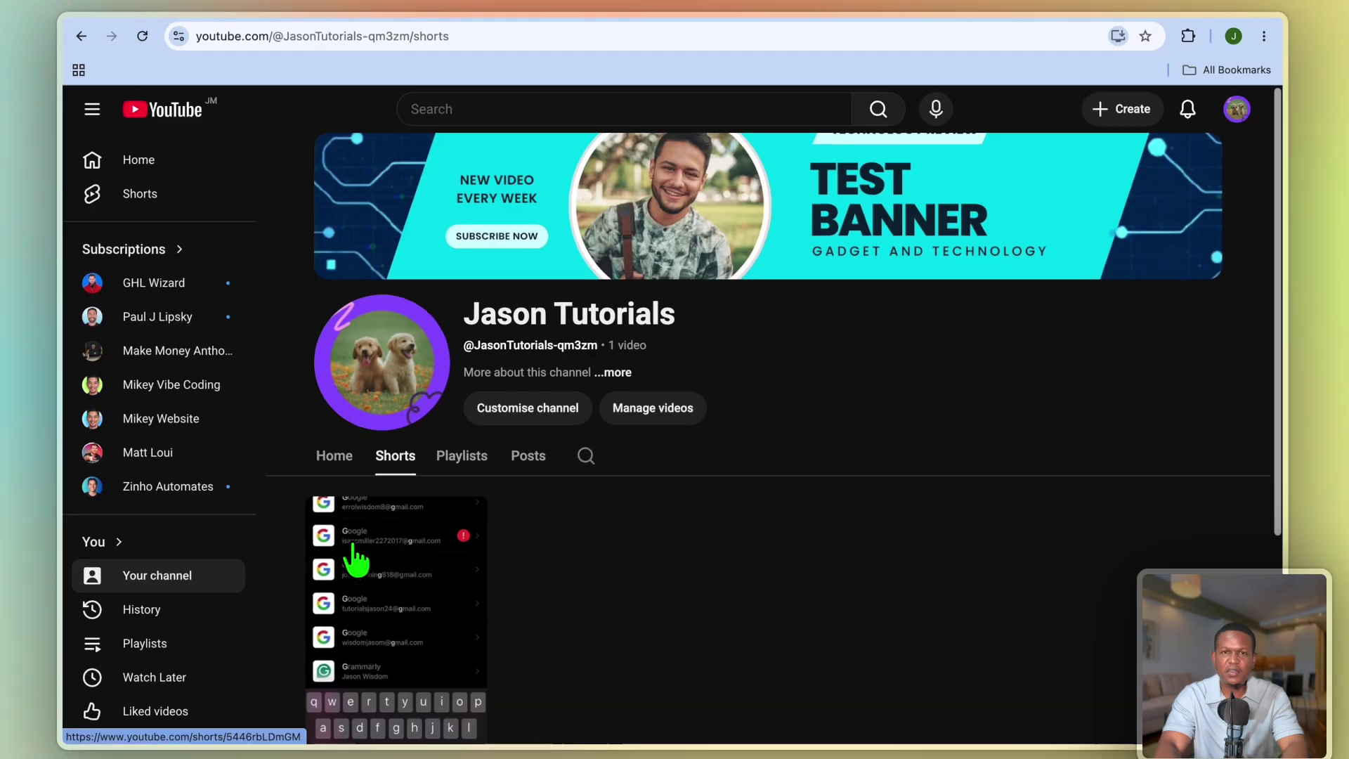
pyautogui.scroll(-3, 401, 562)
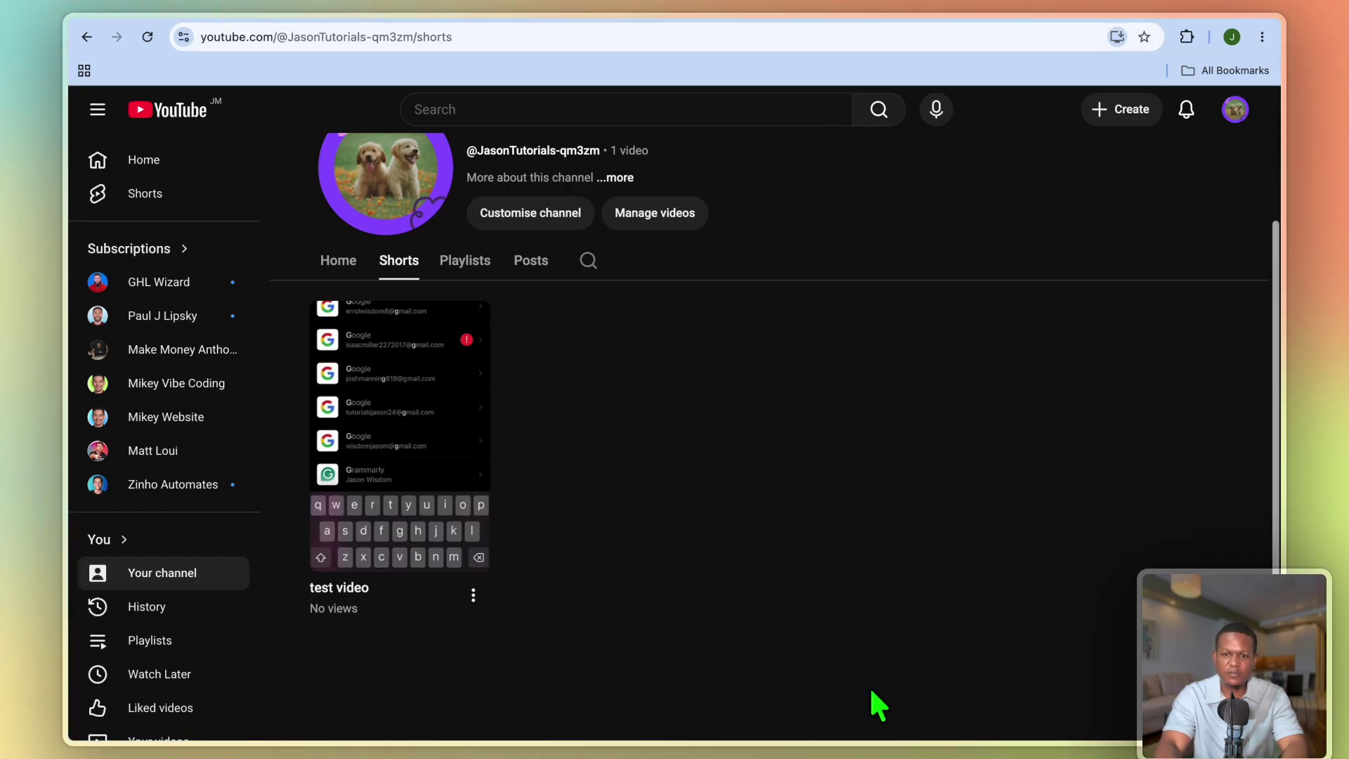
pyautogui.hotkey('ctrl', 'Tab')
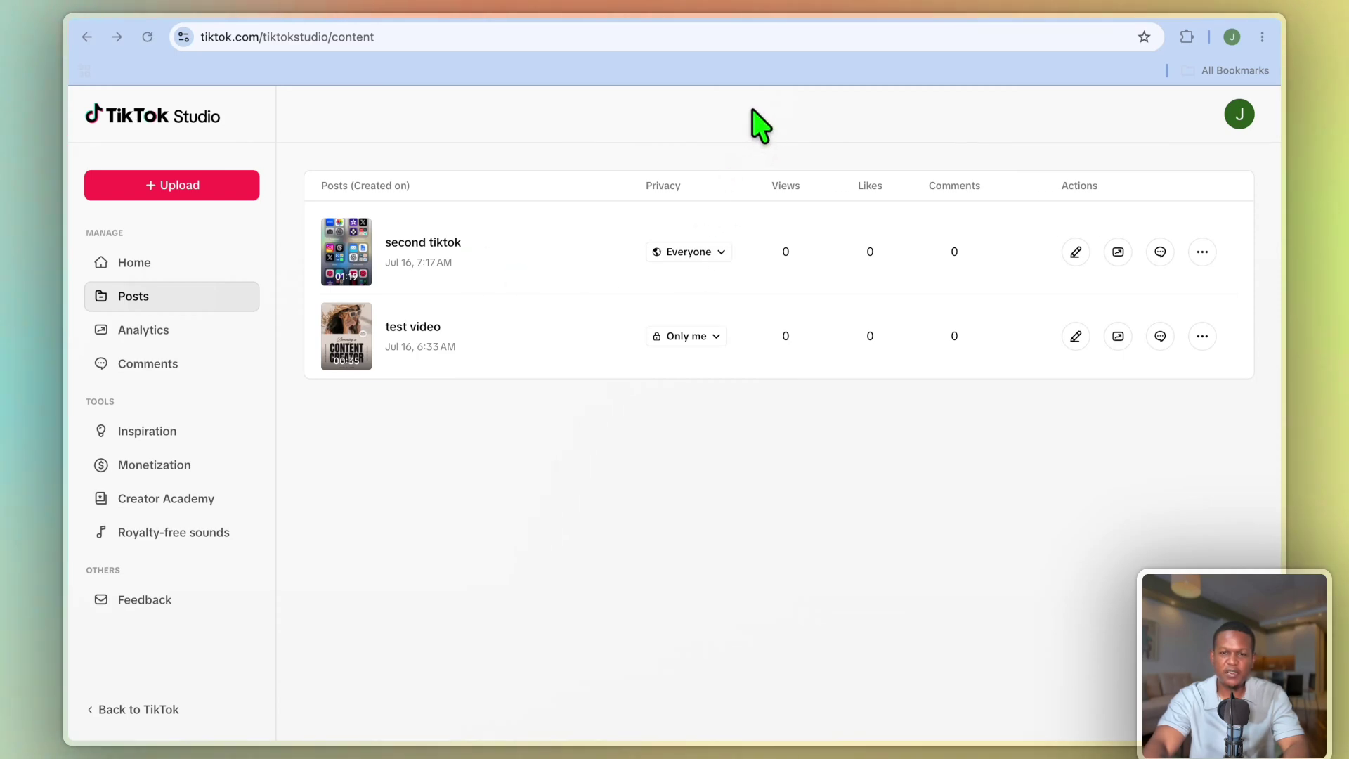
# - Switch to Repurpose.io and fetch the latest content for all workflows from the workflow list
pyautogui.hotkey('ctrl', 'Tab')
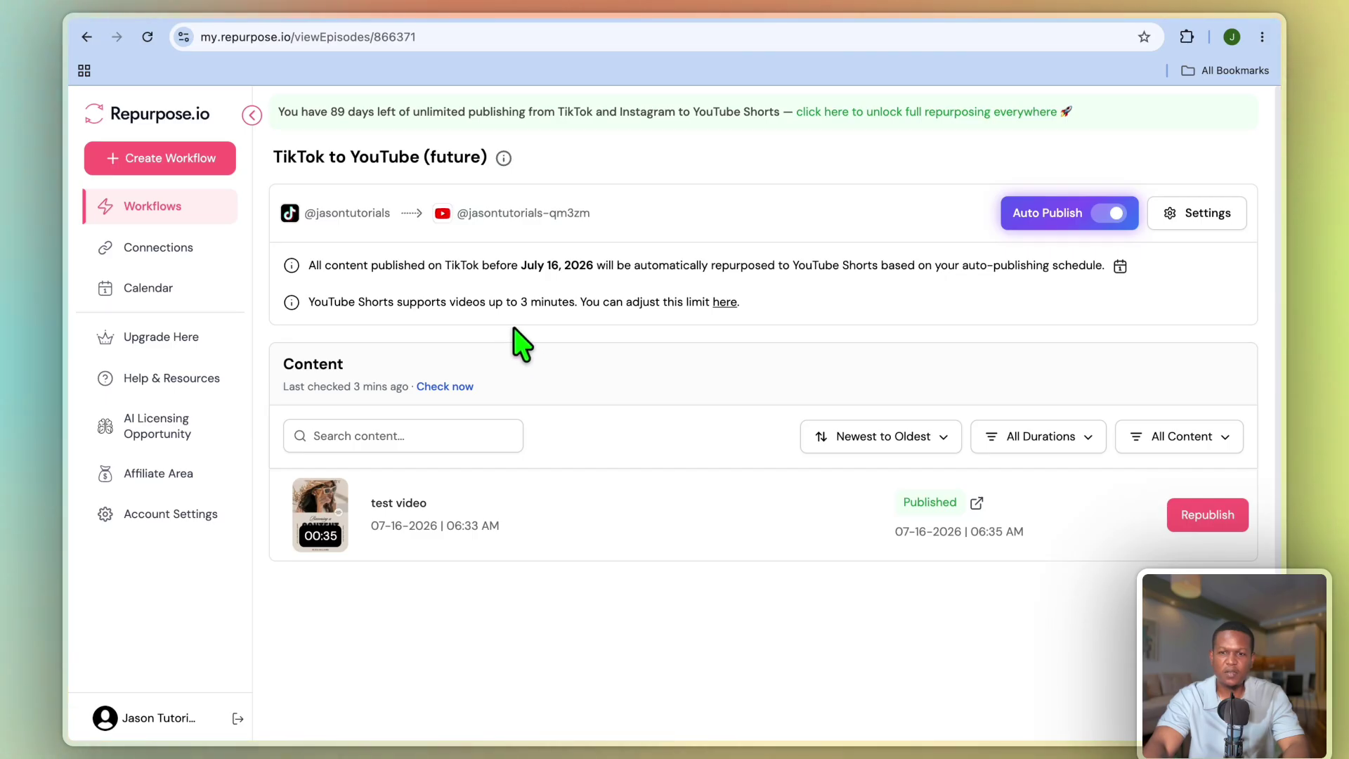
pyautogui.scroll(-1, 520, 344)
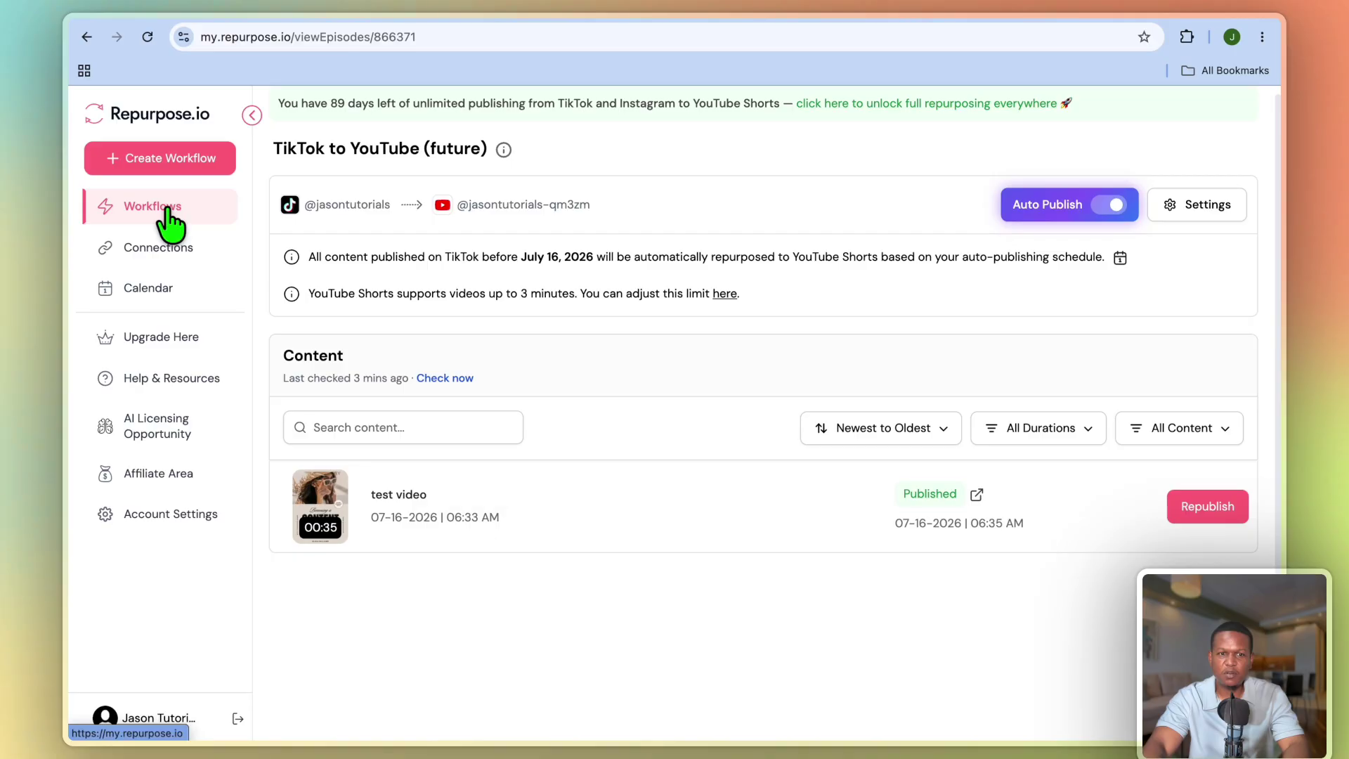
pyautogui.click(169, 209)
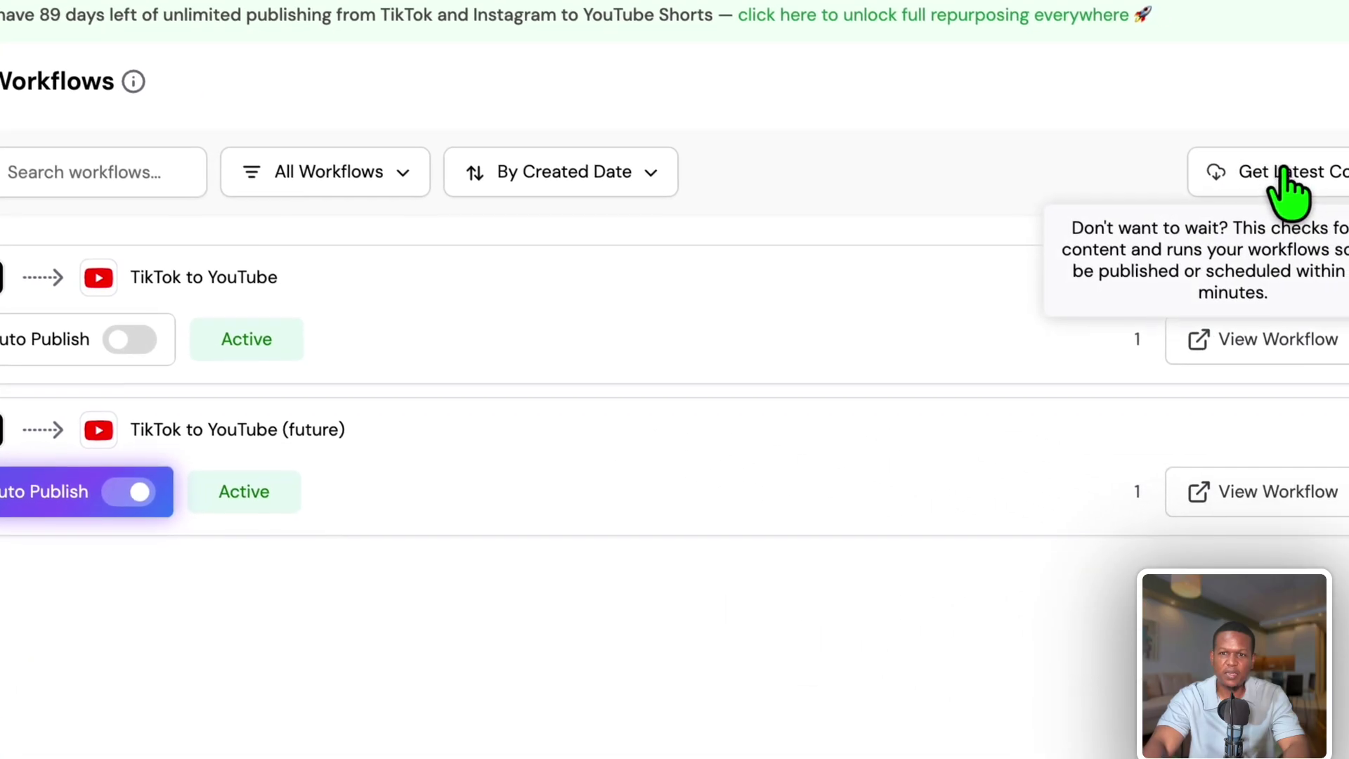
pyautogui.click(1280, 171)
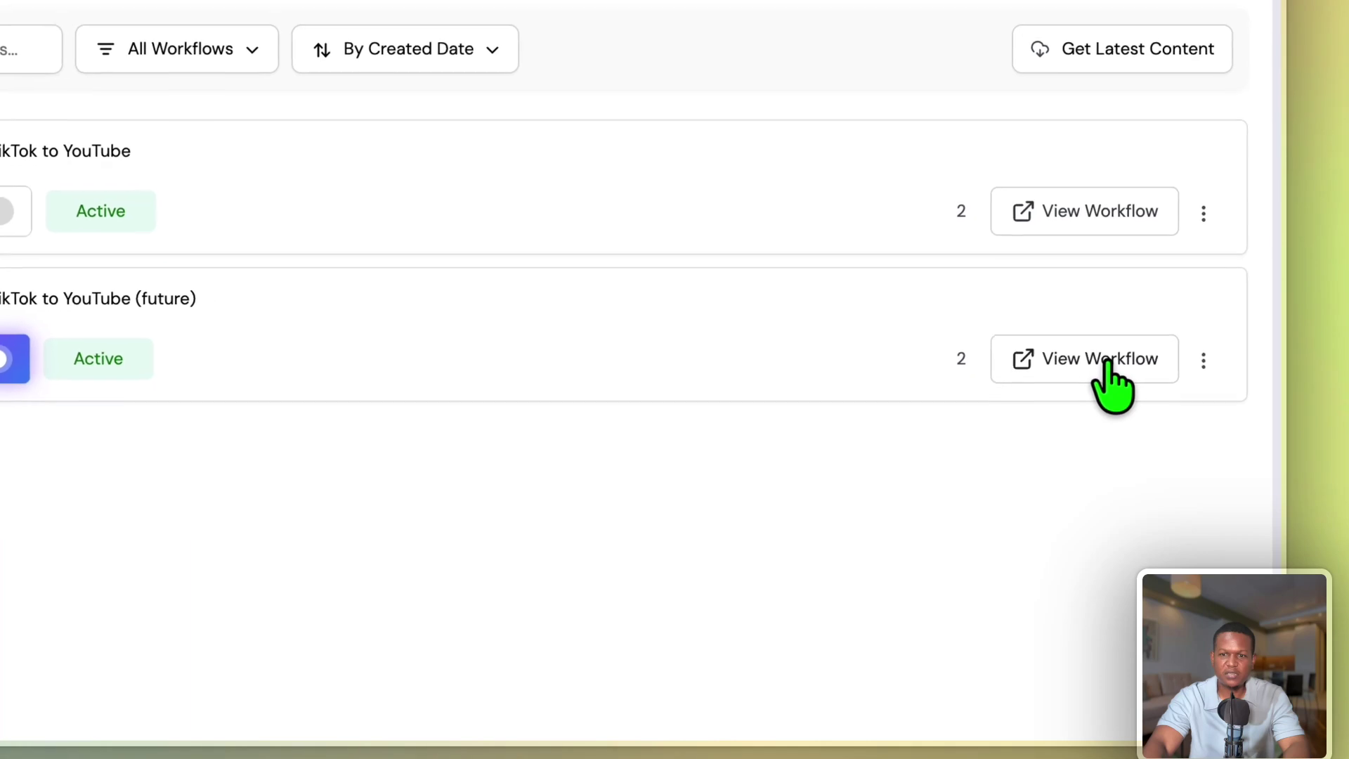
# - Publish "second tiktok" from the TikTok to YouTube (future) workflow with its existing title and description, and check the YouTube channel's Shorts
pyautogui.click(1107, 363)
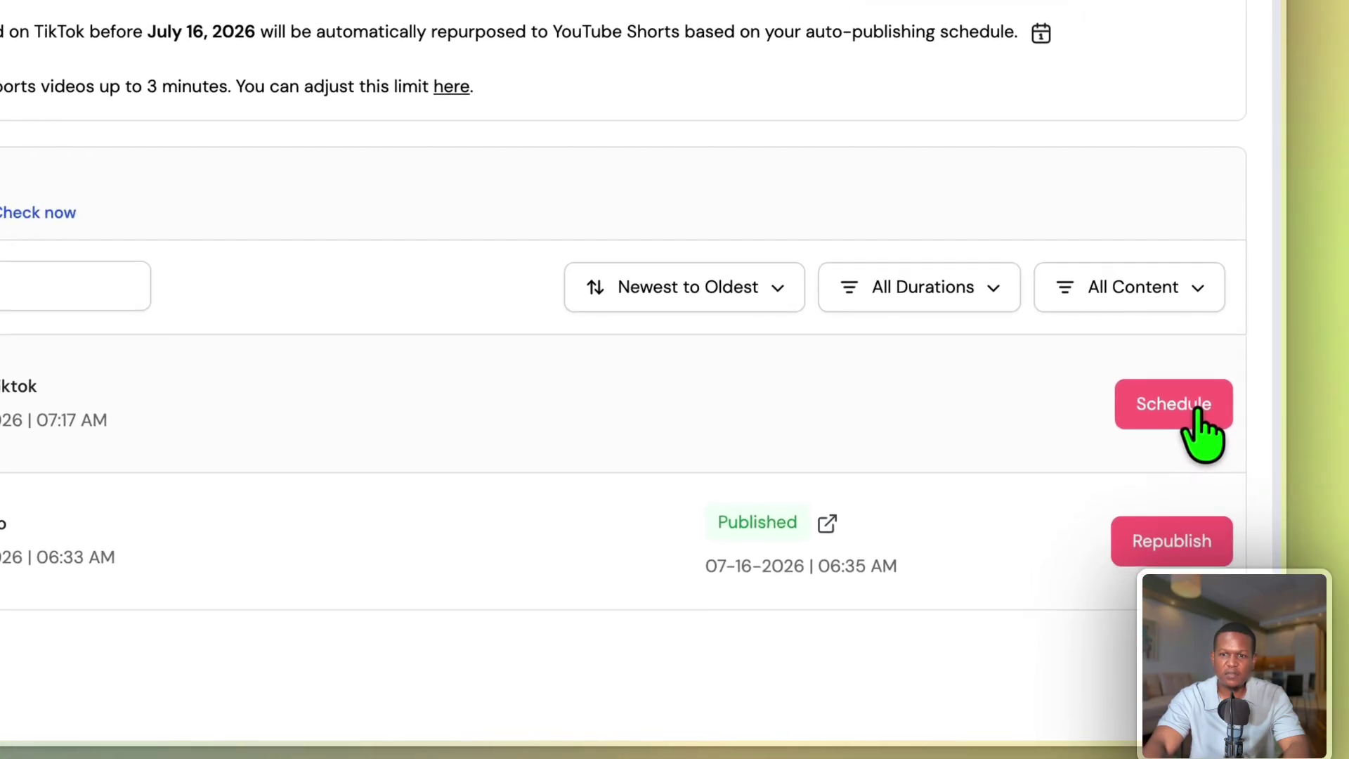
pyautogui.click(1194, 411)
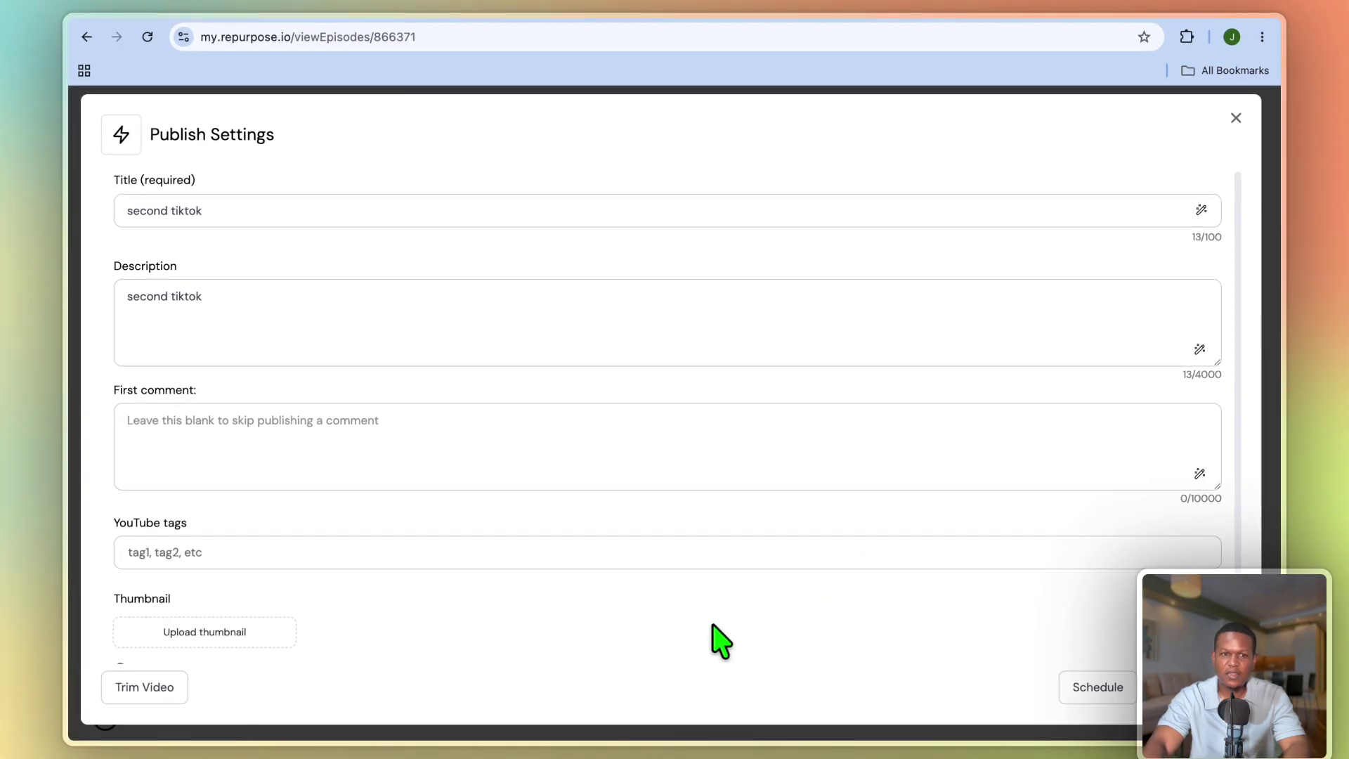
pyautogui.scroll(-1, 720, 641)
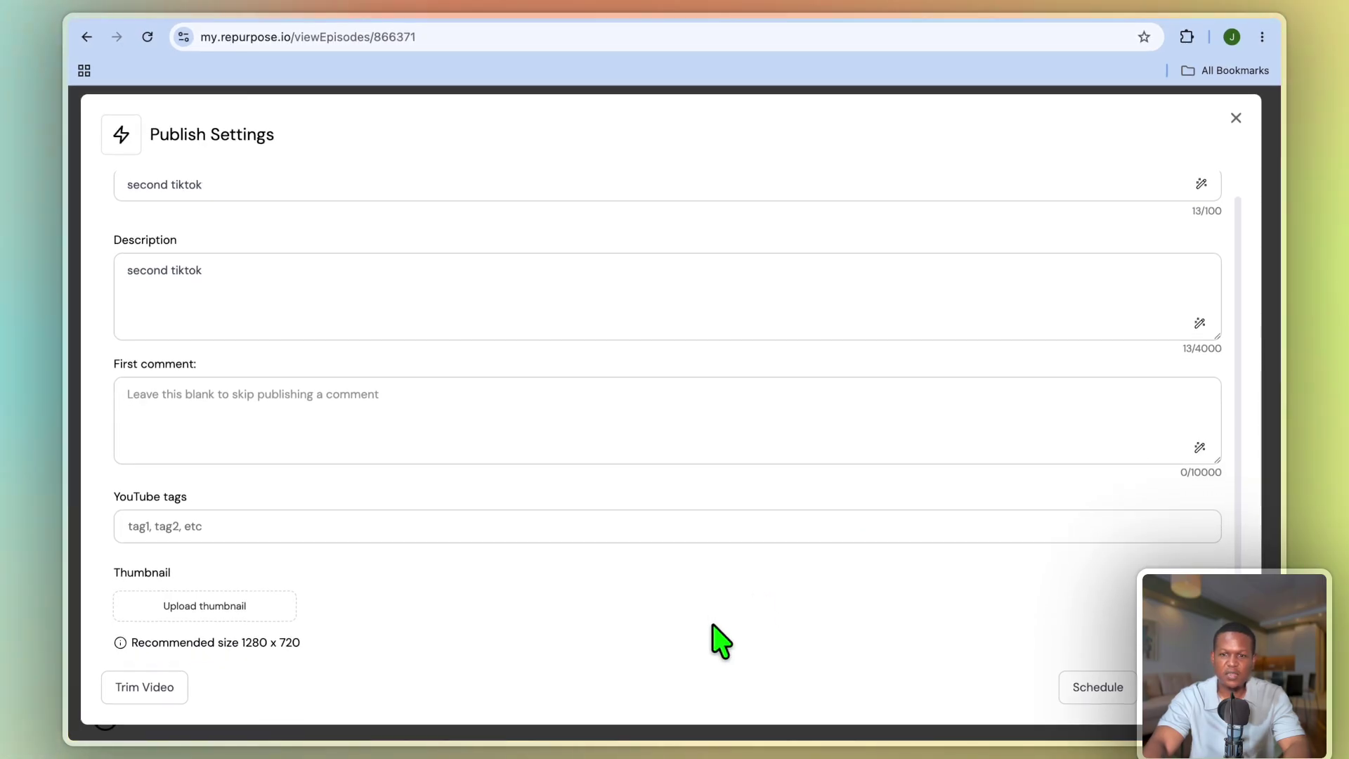
pyautogui.scroll(1, 334, 495)
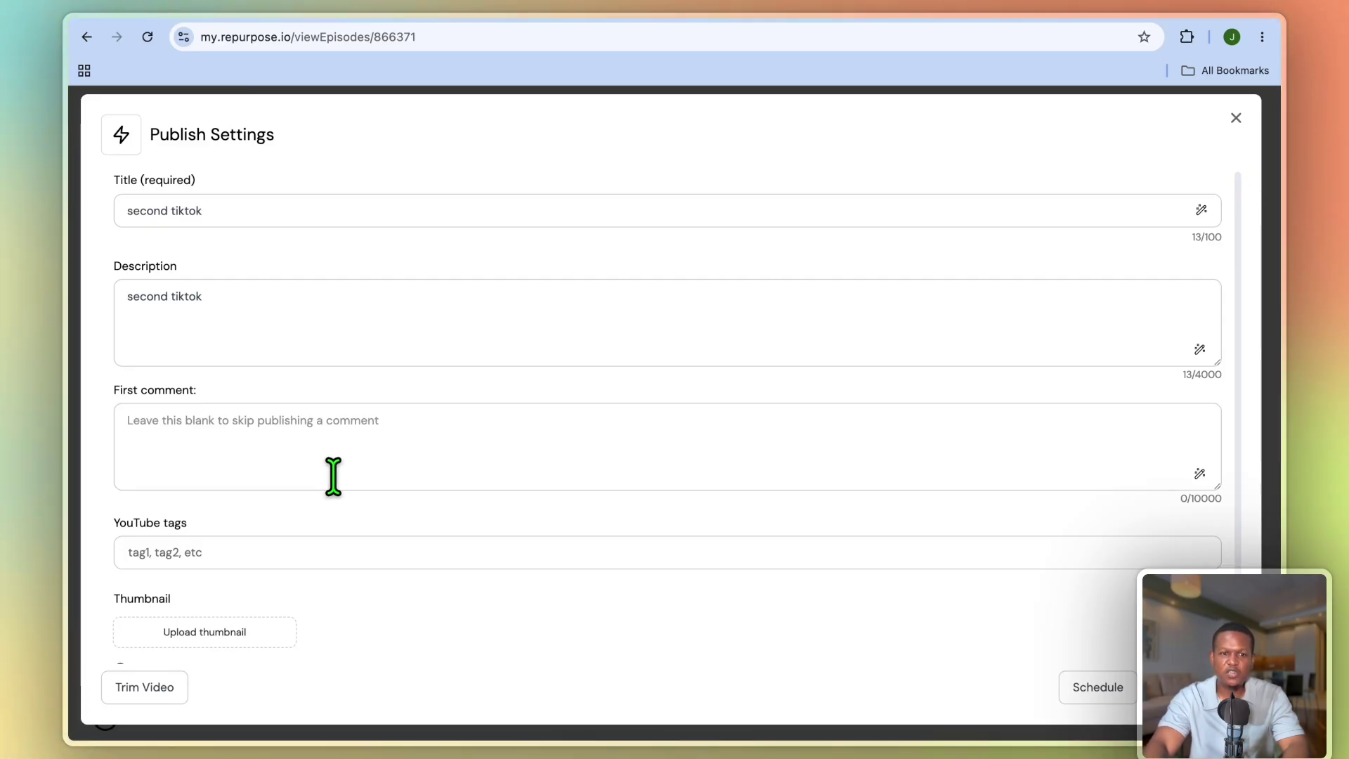
pyautogui.scroll(-1, 333, 477)
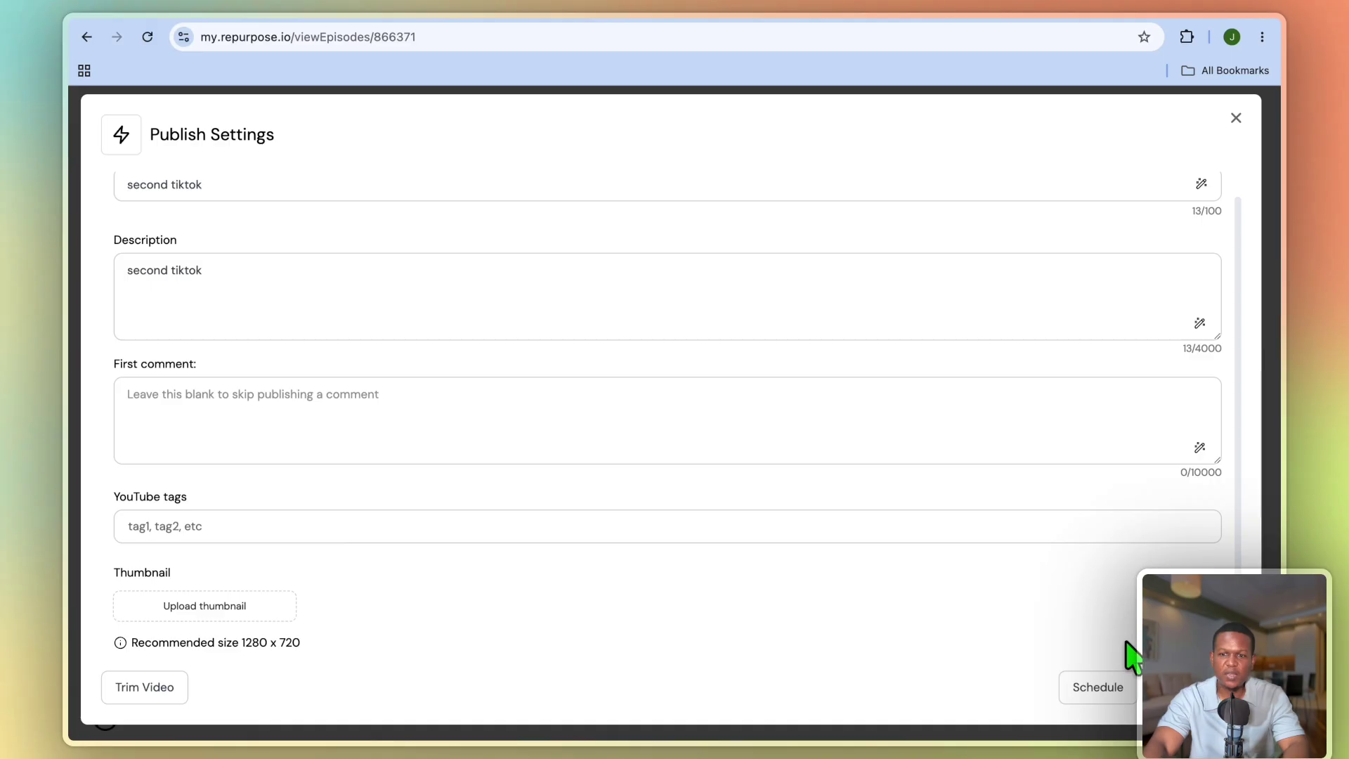
pyautogui.click(1181, 692)
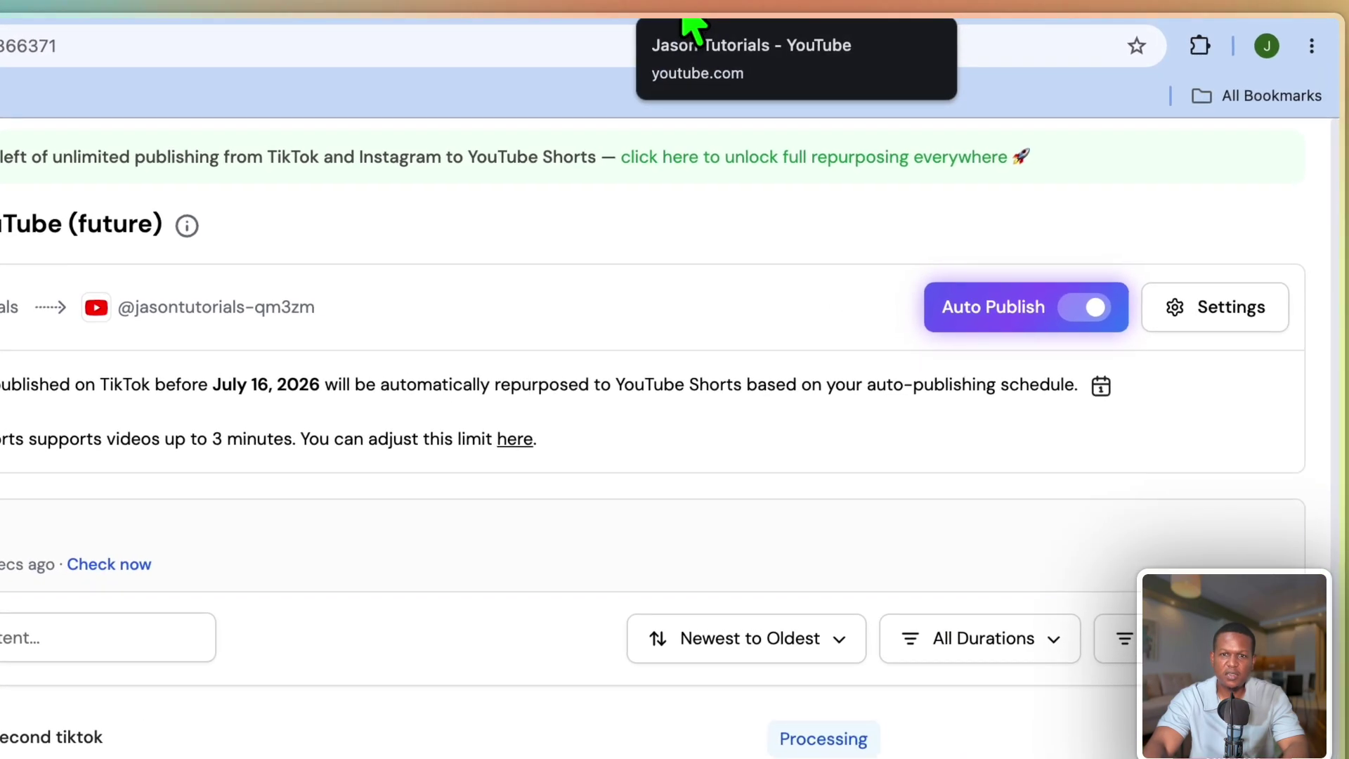
pyautogui.click(847, 22)
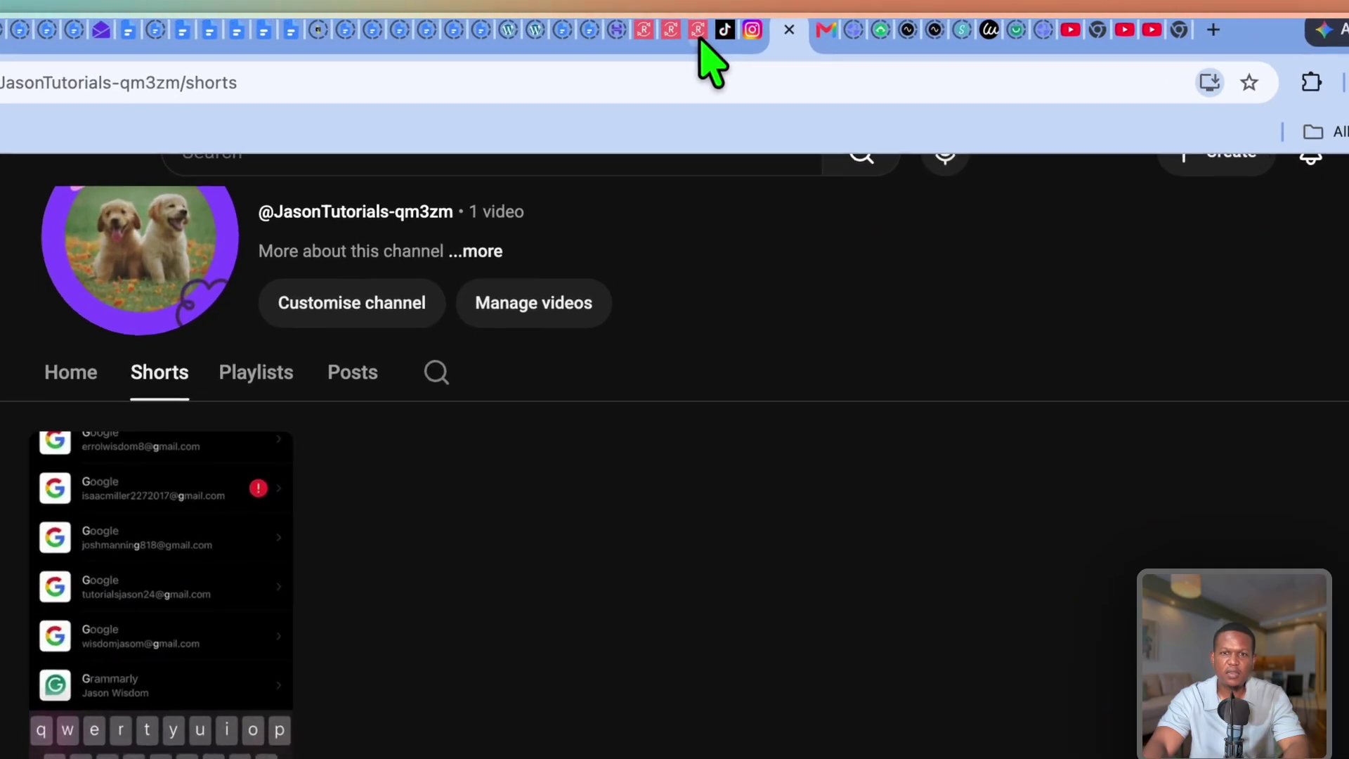
# - Review the Repurpose.io billing page, comparing the monthly prices, account limits and video limits of the YouTube Uploader, Starter, Pro and Agency plans
pyautogui.click(701, 40)
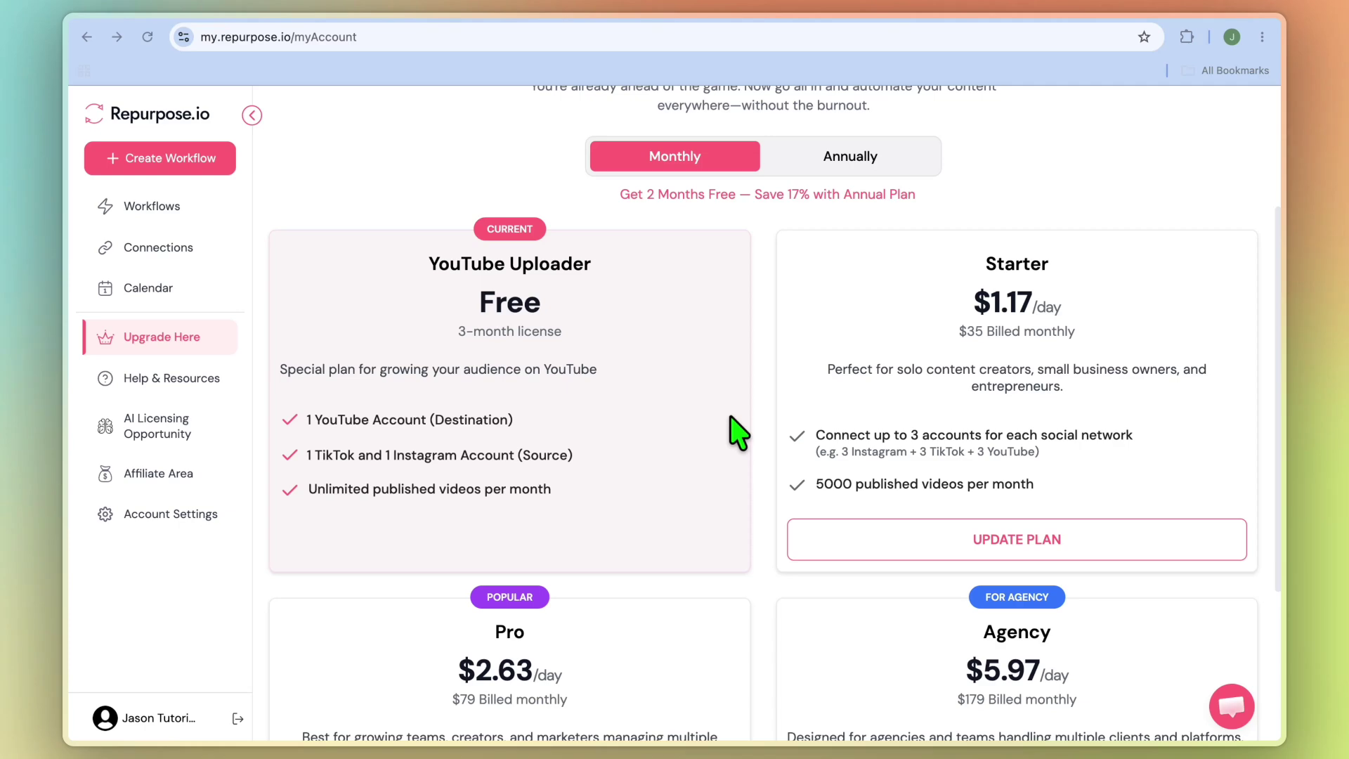
pyautogui.scroll(1, 432, 393)
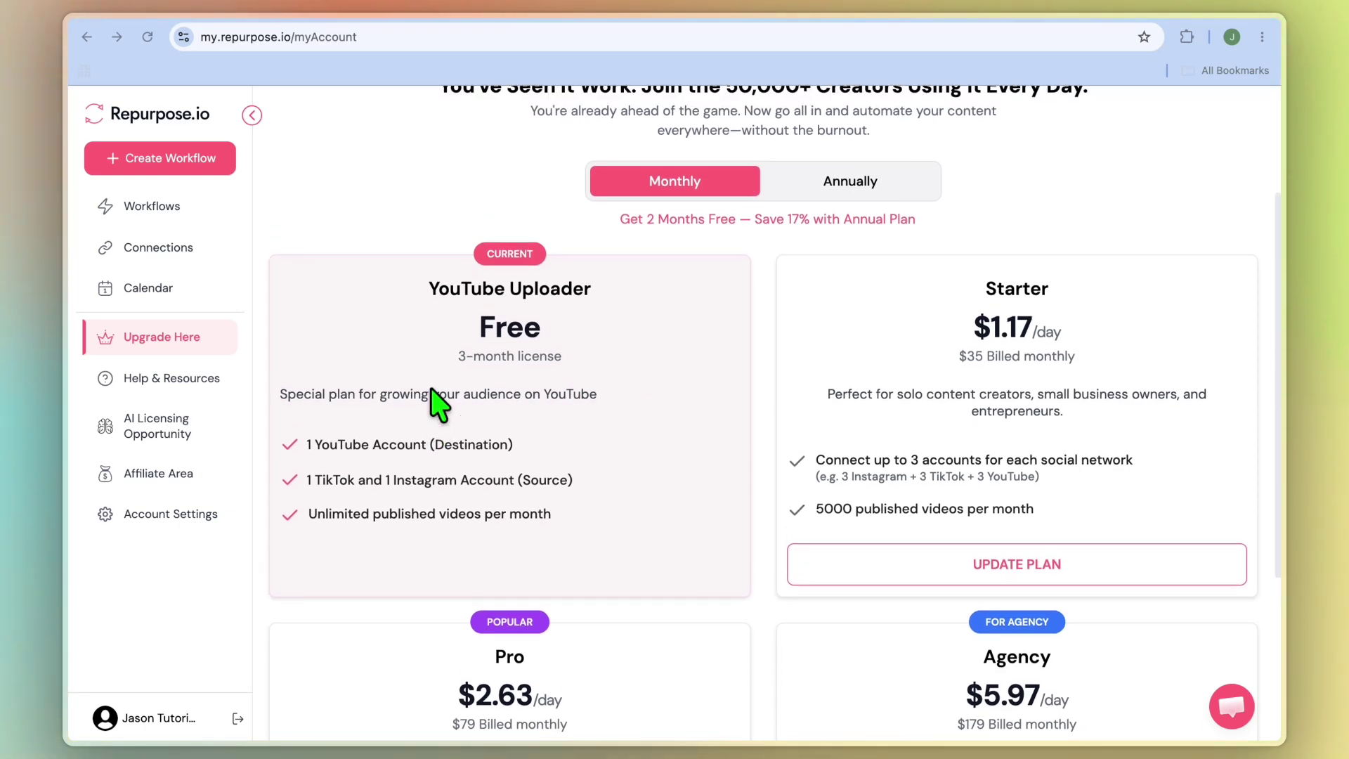
pyautogui.scroll(-3, 432, 393)
pyautogui.scroll(5, 432, 401)
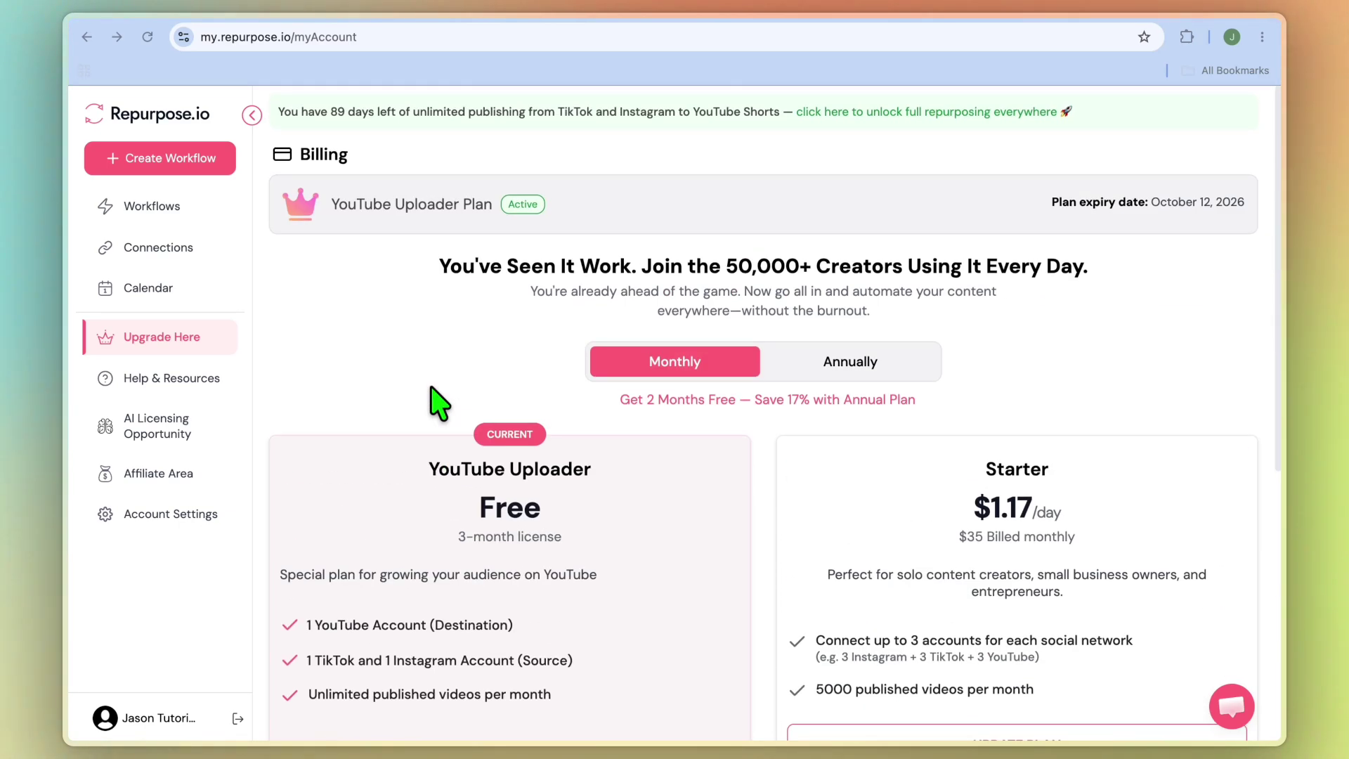
pyautogui.scroll(-5, 432, 400)
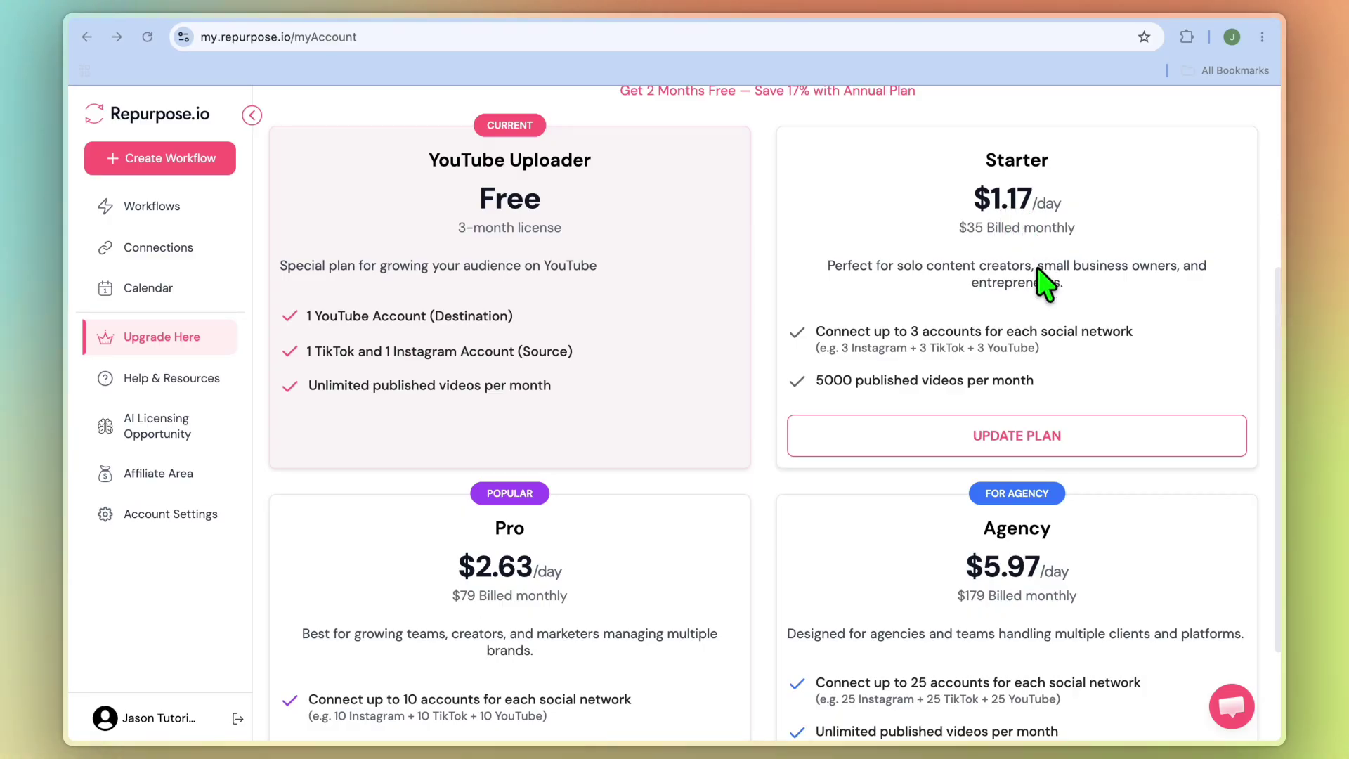
pyautogui.scroll(-2, 1039, 343)
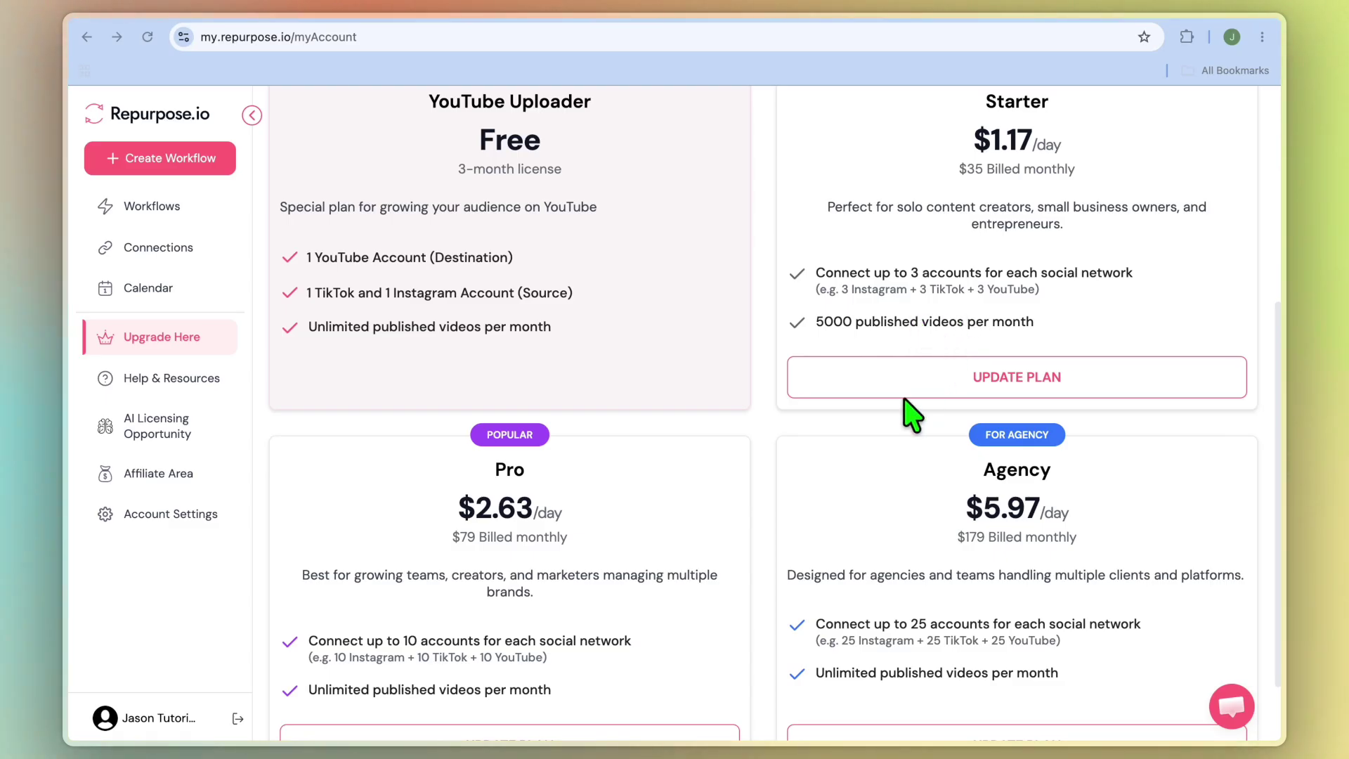
pyautogui.scroll(-1, 873, 512)
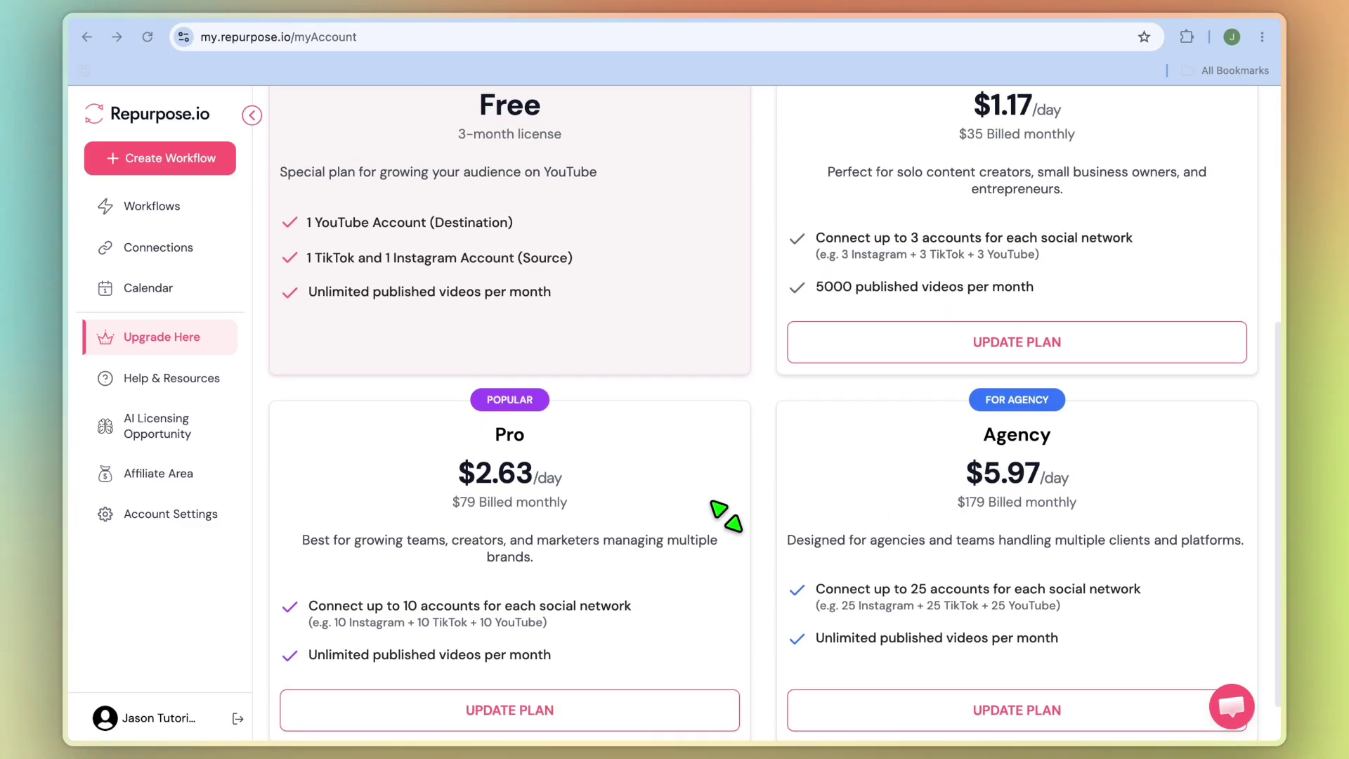
pyautogui.scroll(-2, 495, 577)
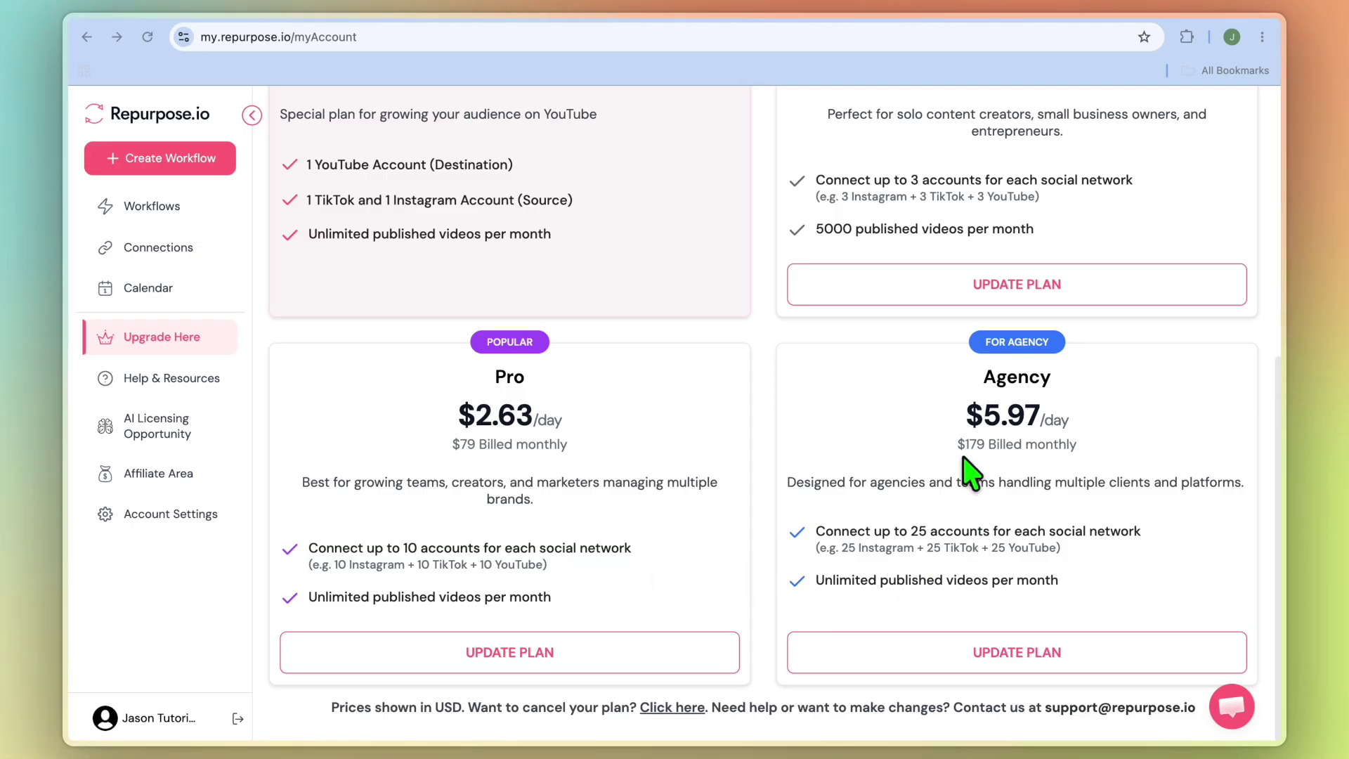
pyautogui.scroll(-1, 1009, 500)
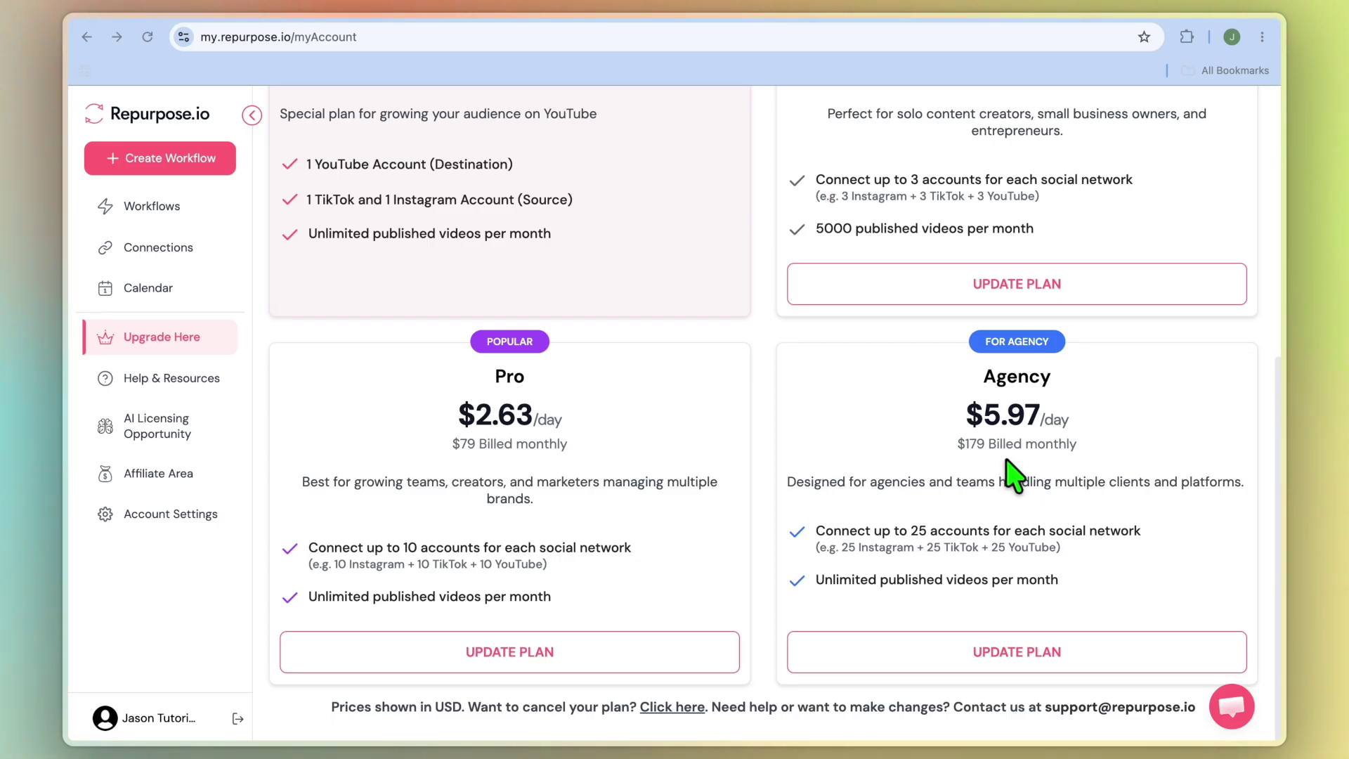
pyautogui.scroll(5, 1012, 475)
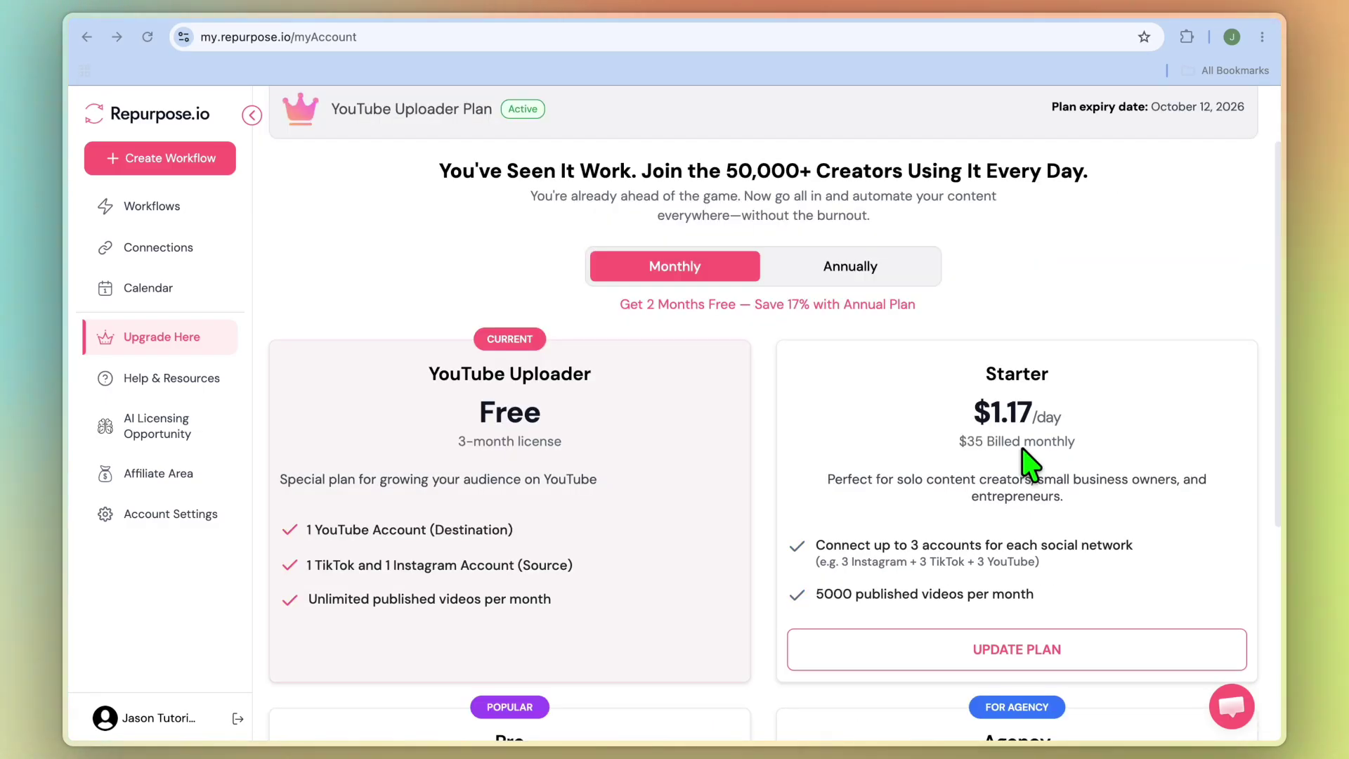